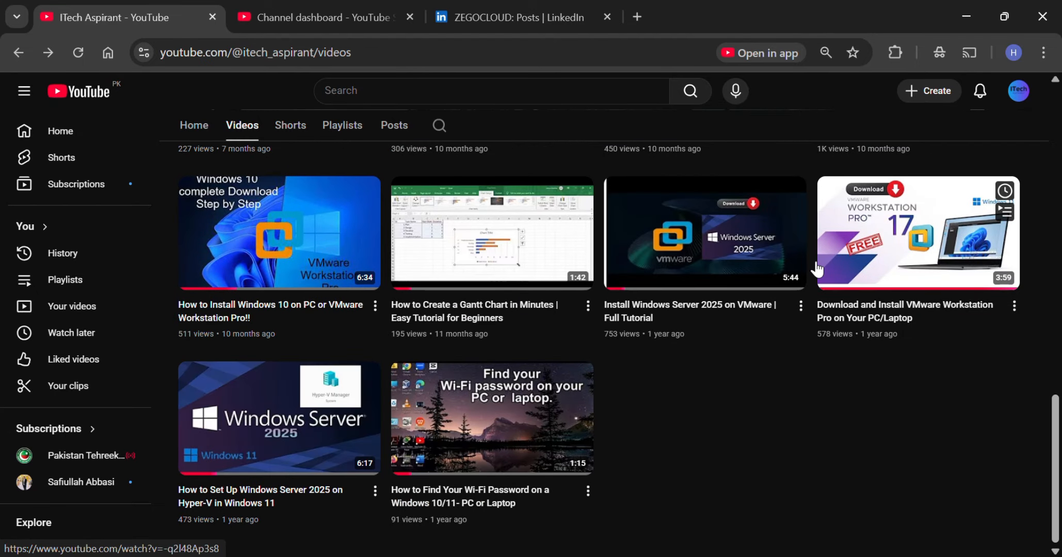
pyautogui.scroll(4, 783, 255)
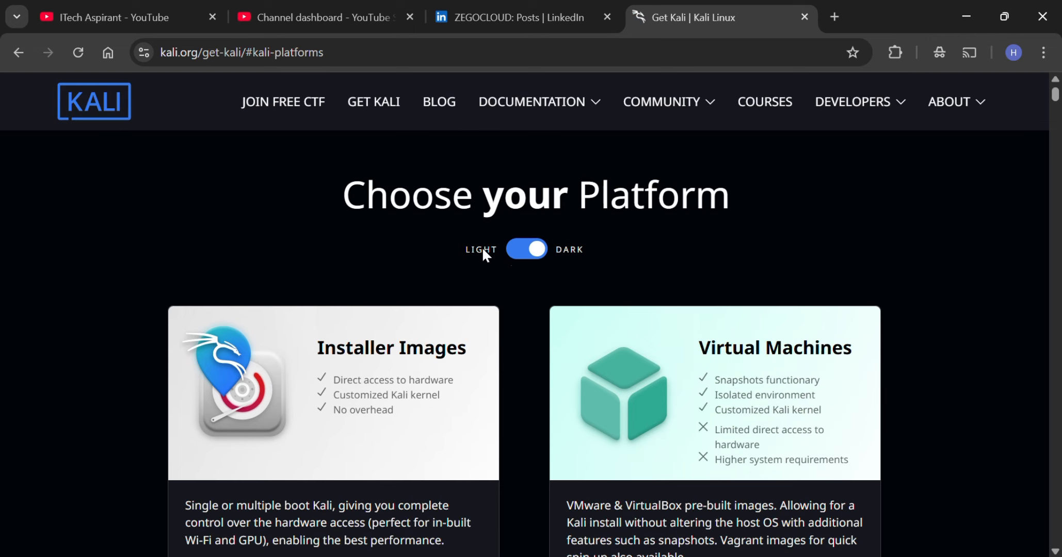
pyautogui.scroll(-8, 546, 270)
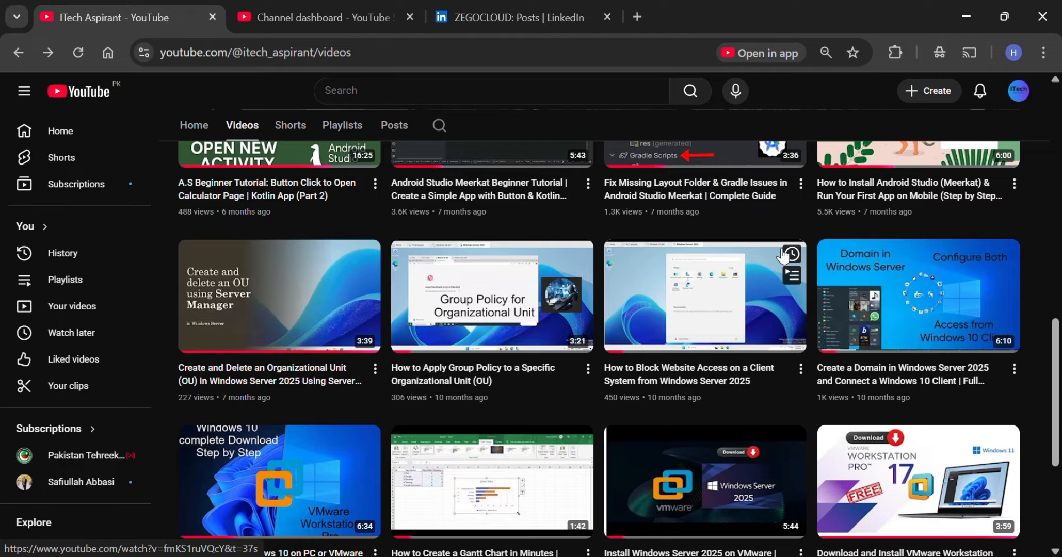
pyautogui.scroll(3, 783, 254)
pyautogui.scroll(8, 783, 255)
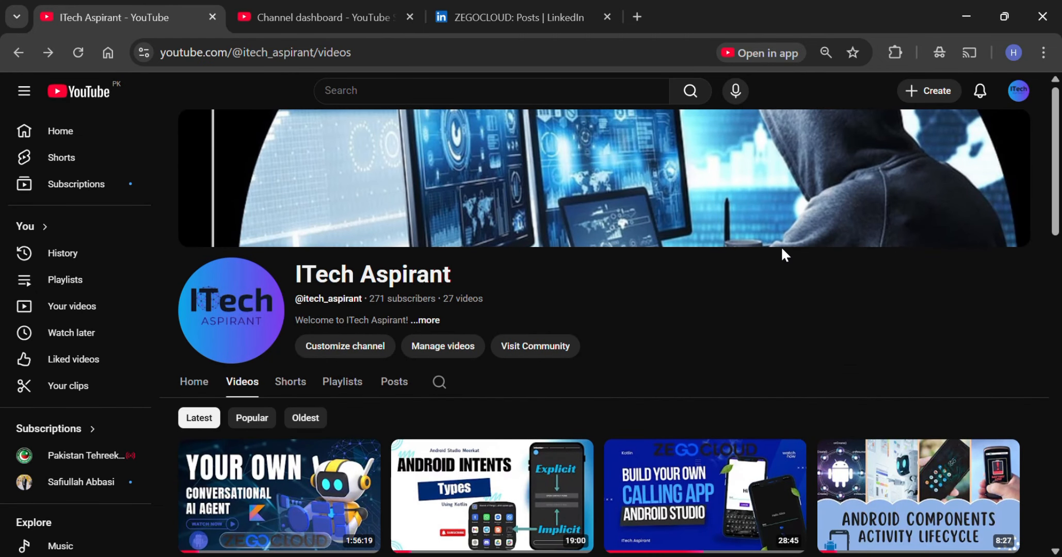
pyautogui.scroll(-2, 782, 249)
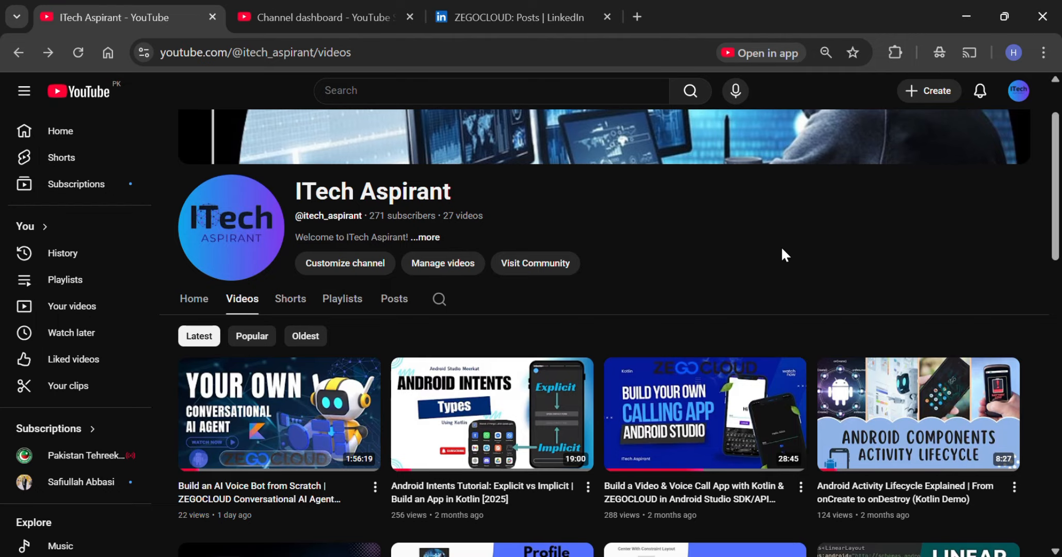
# Search the web for "kali linux iso" in a new browser tab and open the Get Kali page on kali.org.
pyautogui.click(638, 17)
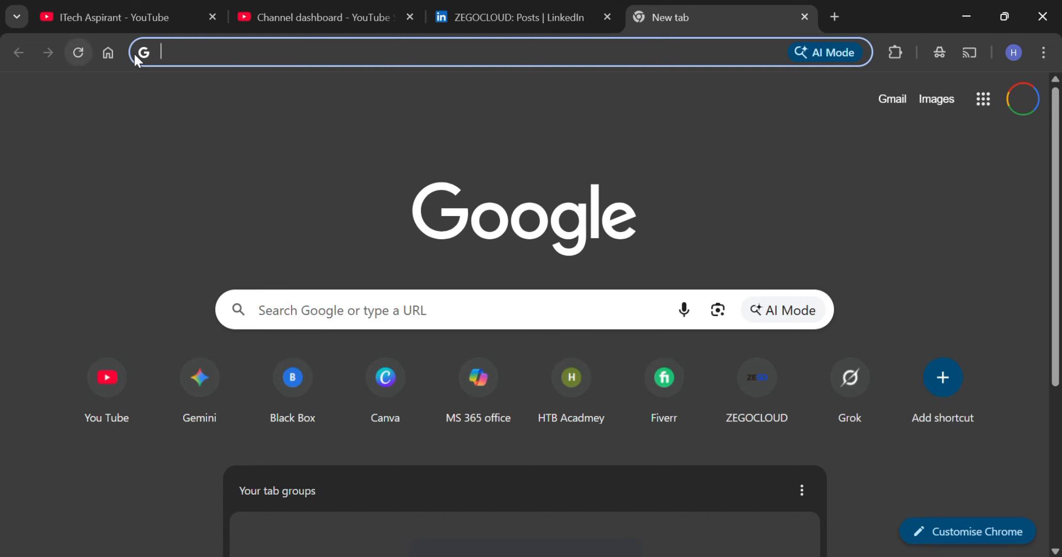
pyautogui.click(226, 54)
pyautogui.write('kali linux iso')
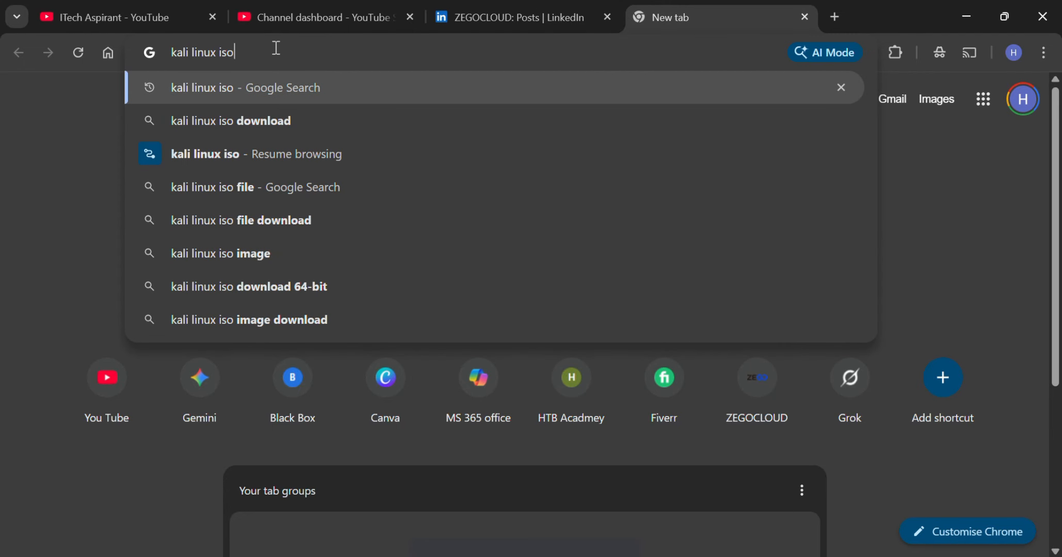
pyautogui.press('Return')
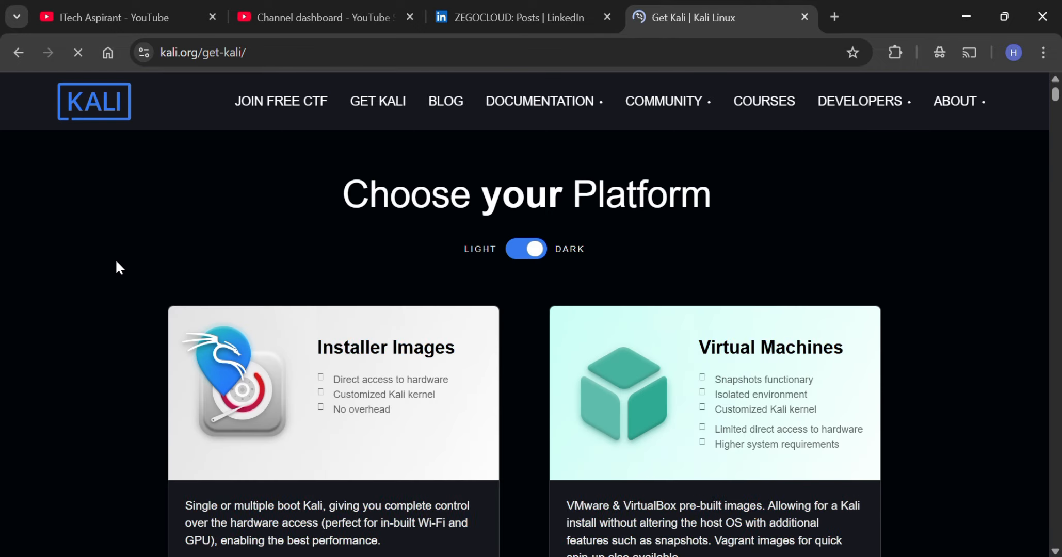
# Look over the Kali platform choices and go to the recommended Installer Images section.
pyautogui.scroll(-5, 543, 266)
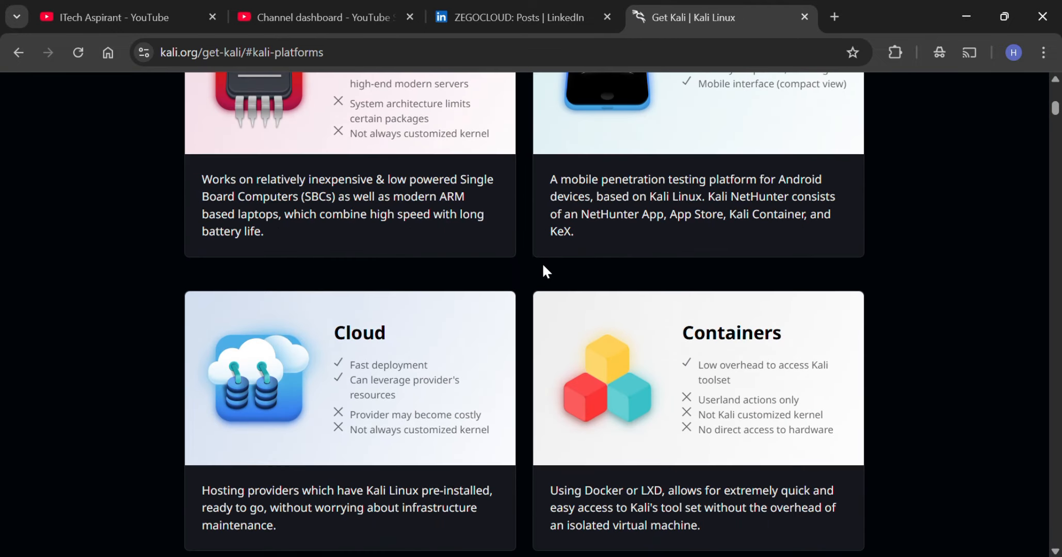
pyautogui.scroll(5, 543, 266)
pyautogui.scroll(5, 542, 264)
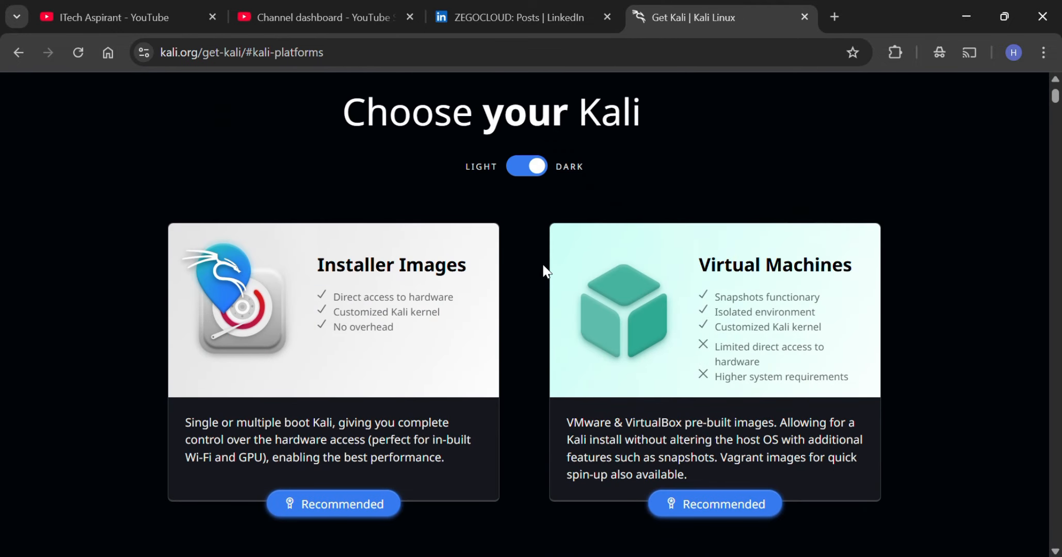
pyautogui.click(349, 503)
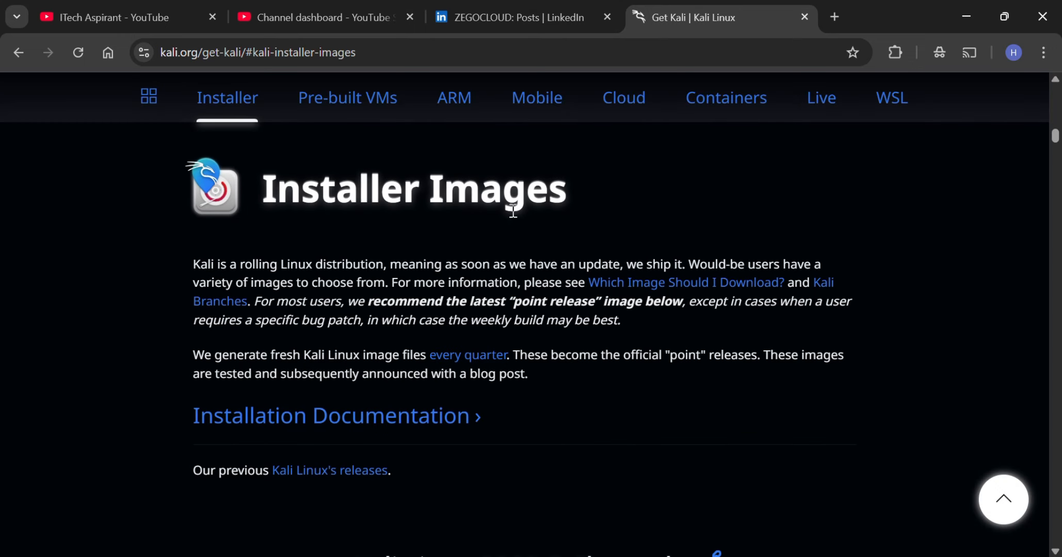
# Download the recommended x86_64 Kali Linux 2025.3 Installer image and check its download progress.
pyautogui.scroll(-10, 656, 233)
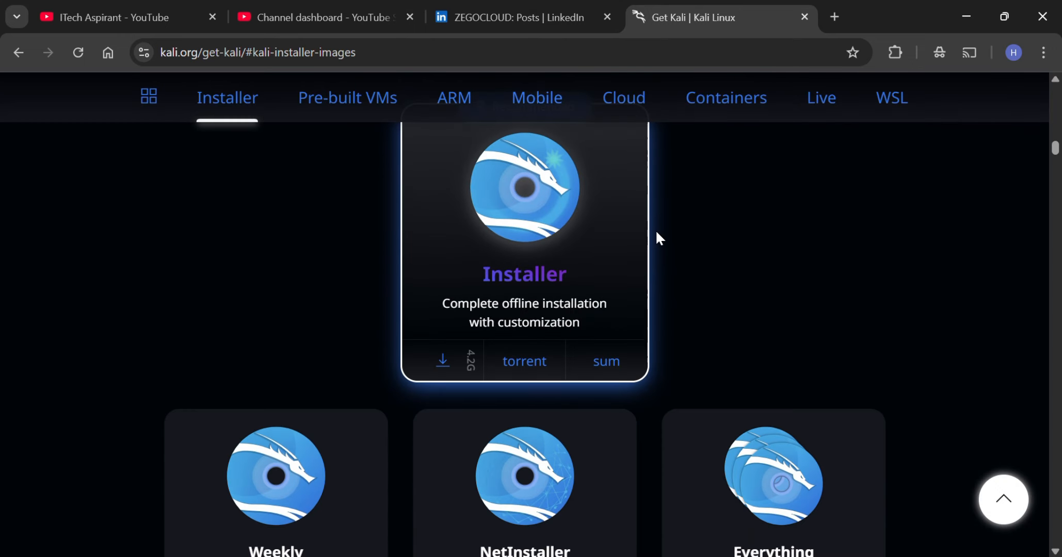
pyautogui.scroll(-6, 547, 273)
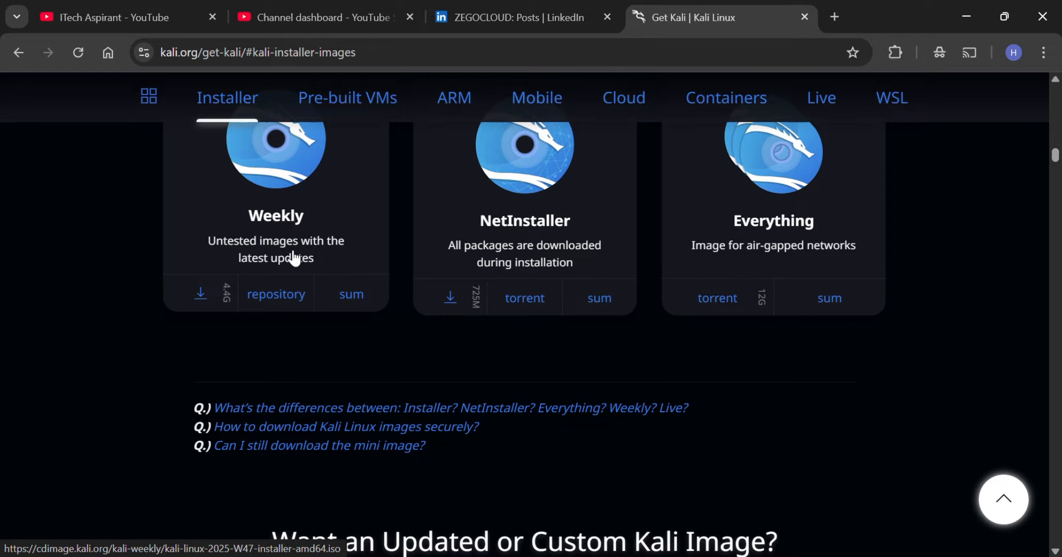
pyautogui.scroll(8, 749, 247)
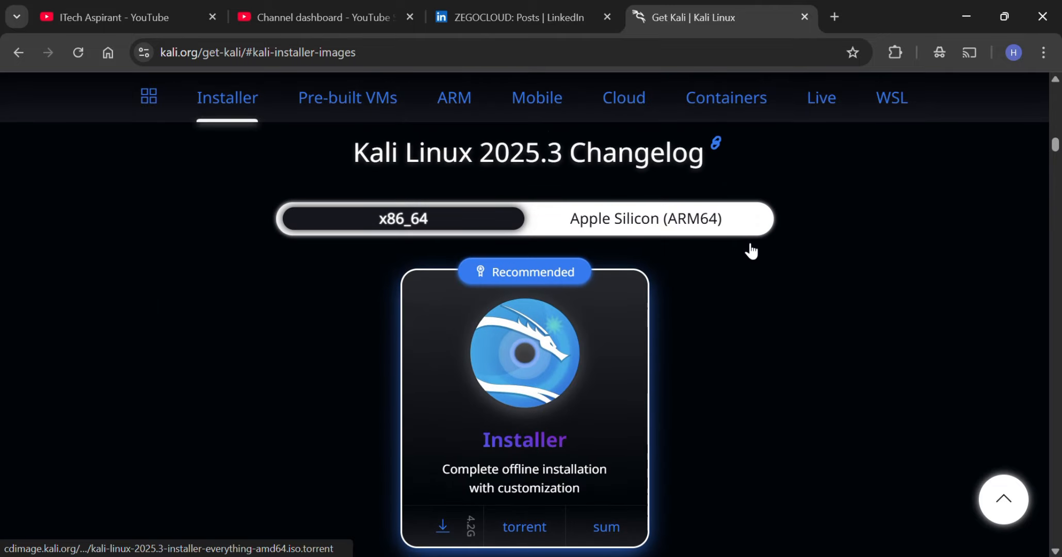
pyautogui.click(447, 520)
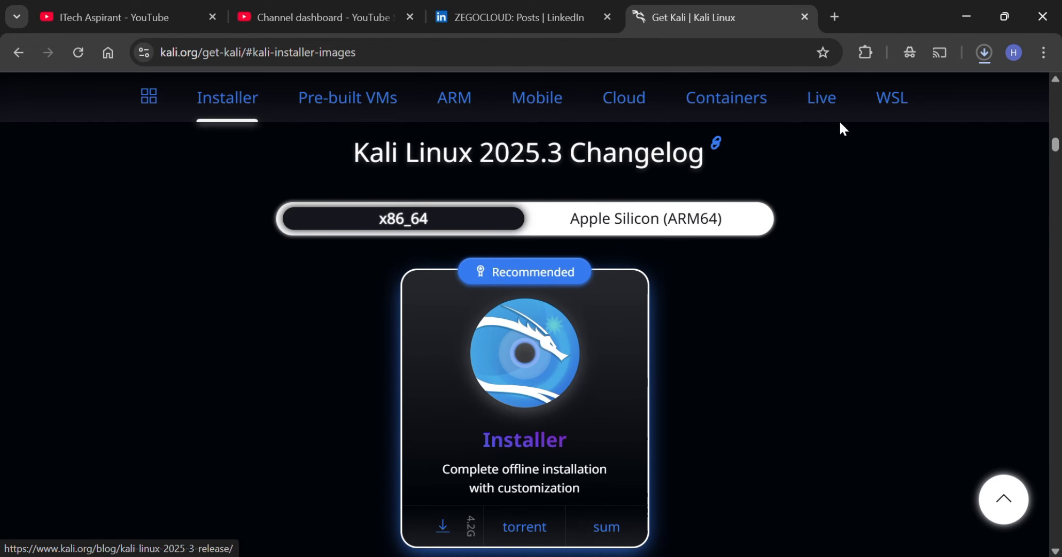
pyautogui.click(983, 52)
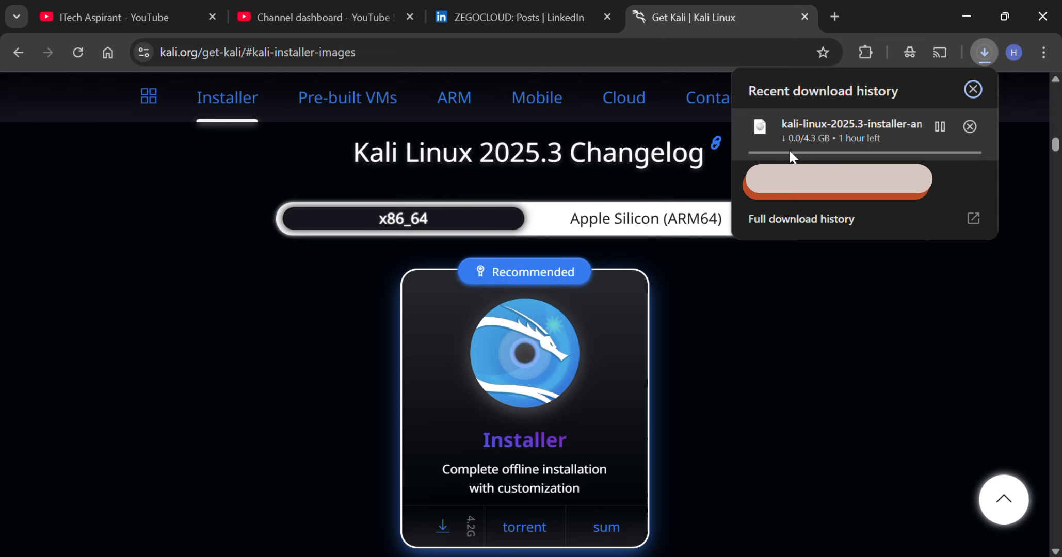
# Switch to File Explorer and locate the kali-linux-2025.3-installer-amd64 disc image in the Downloads folder, then put the window away.
pyautogui.press('super+e')
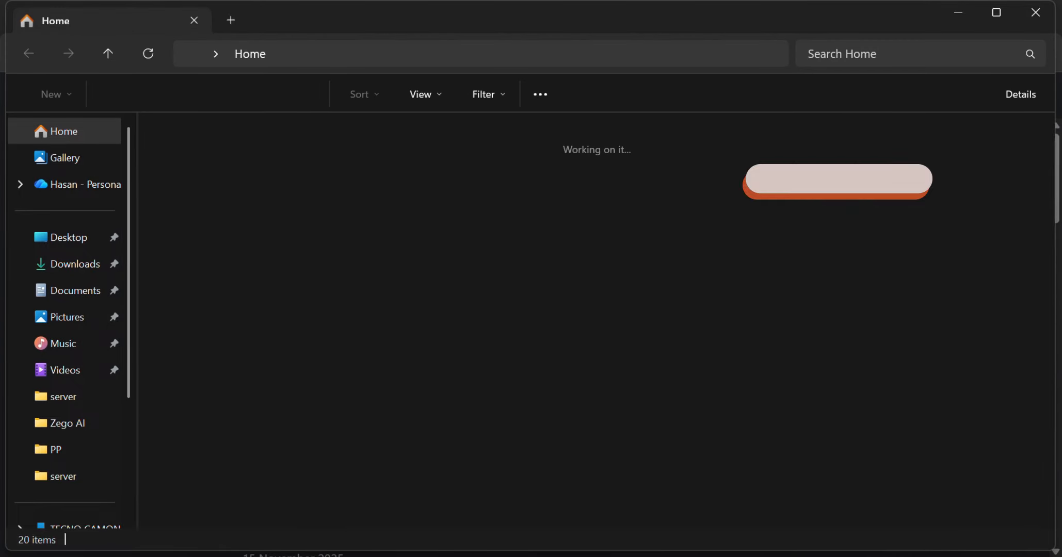
pyautogui.click(90, 271)
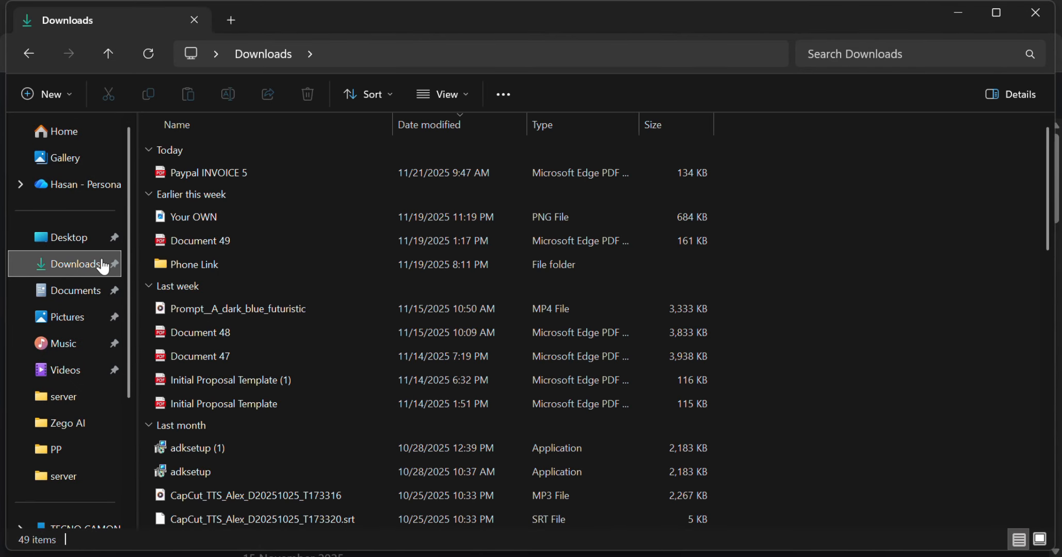
pyautogui.scroll(-7, 826, 217)
pyautogui.scroll(-4, 825, 228)
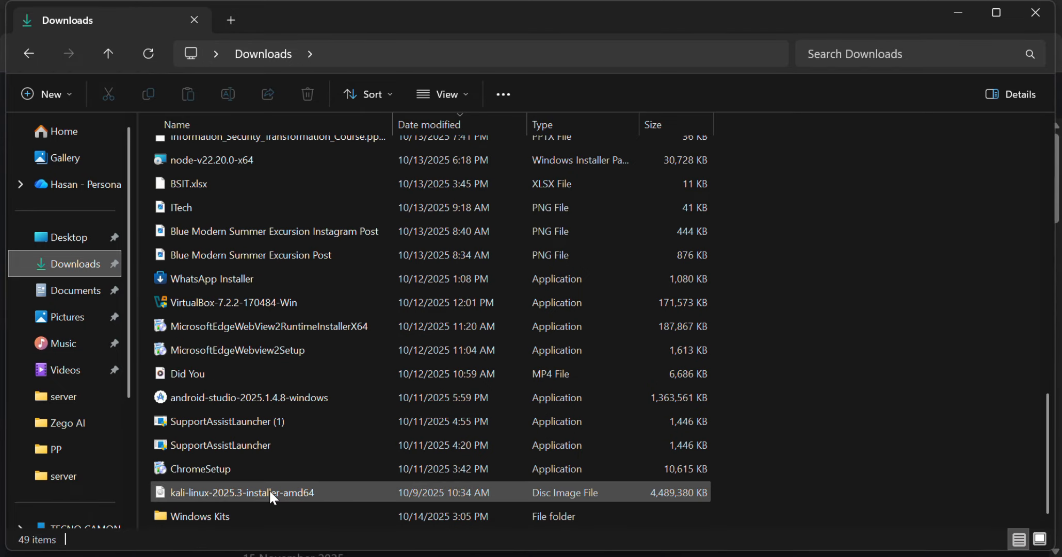
pyautogui.click(284, 492)
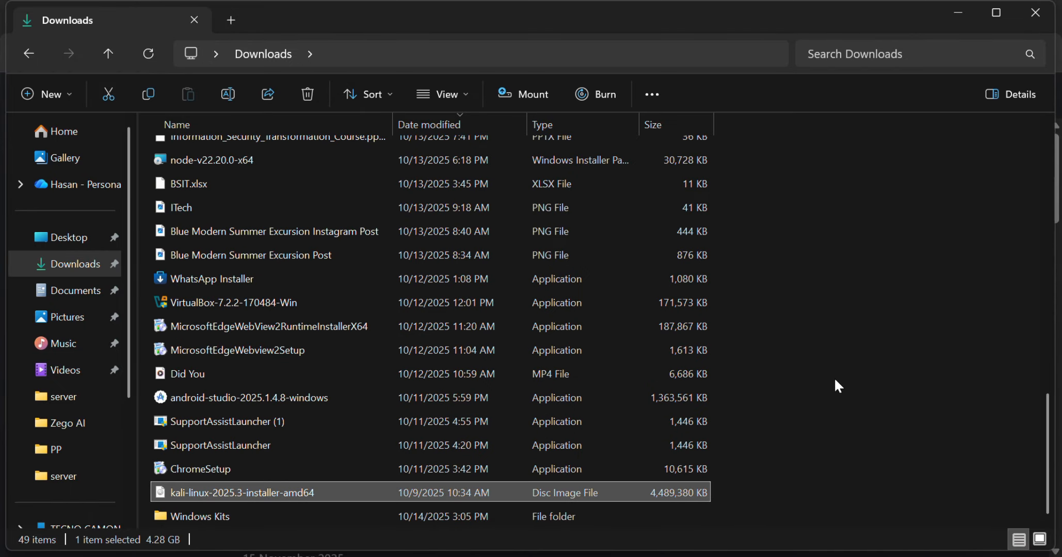
pyautogui.click(950, 24)
# Launch Hyper-V Manager and clear the selection in its virtual machine list.
pyautogui.press('super')
pyautogui.write('hyp')
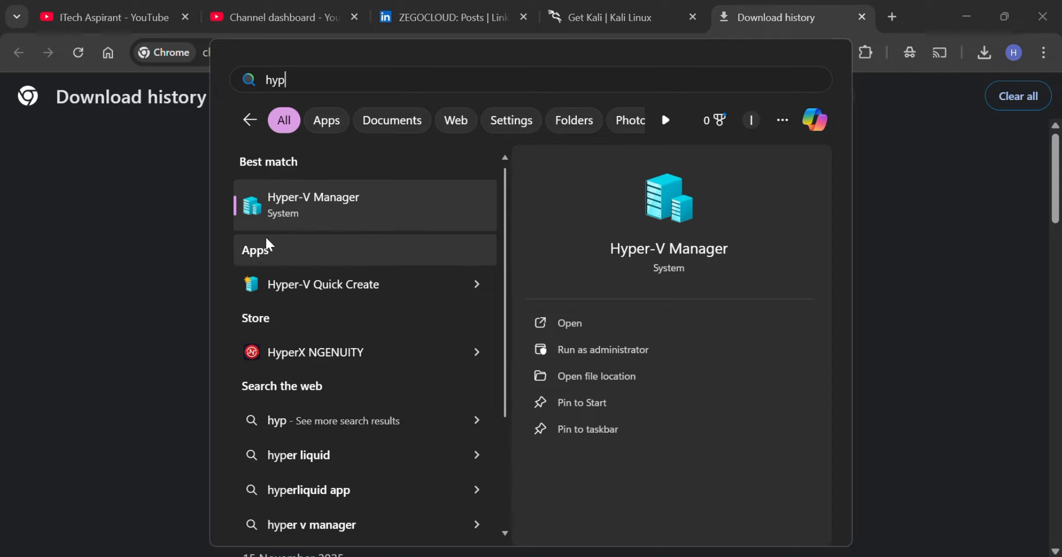
pyautogui.click(333, 211)
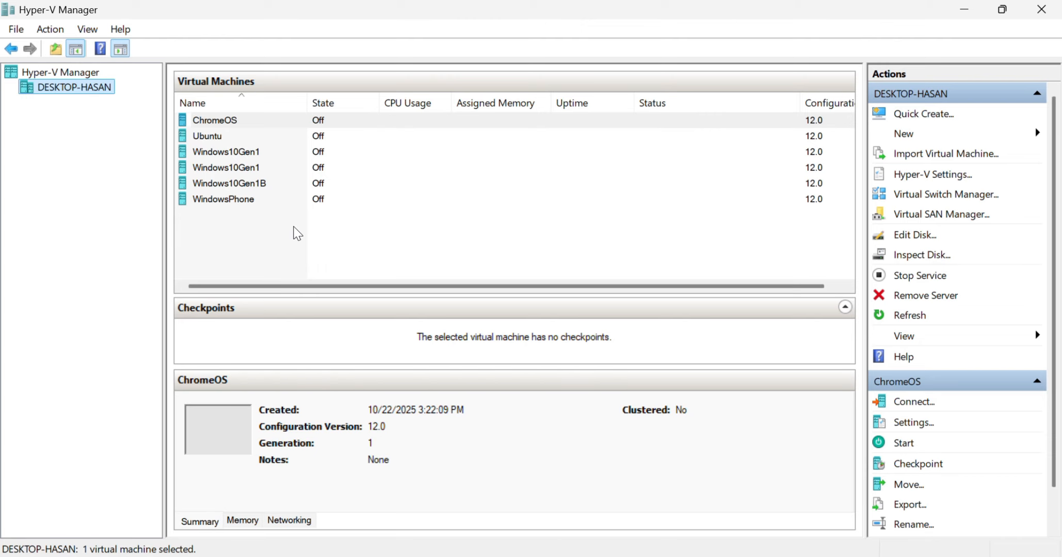
pyautogui.click(378, 258)
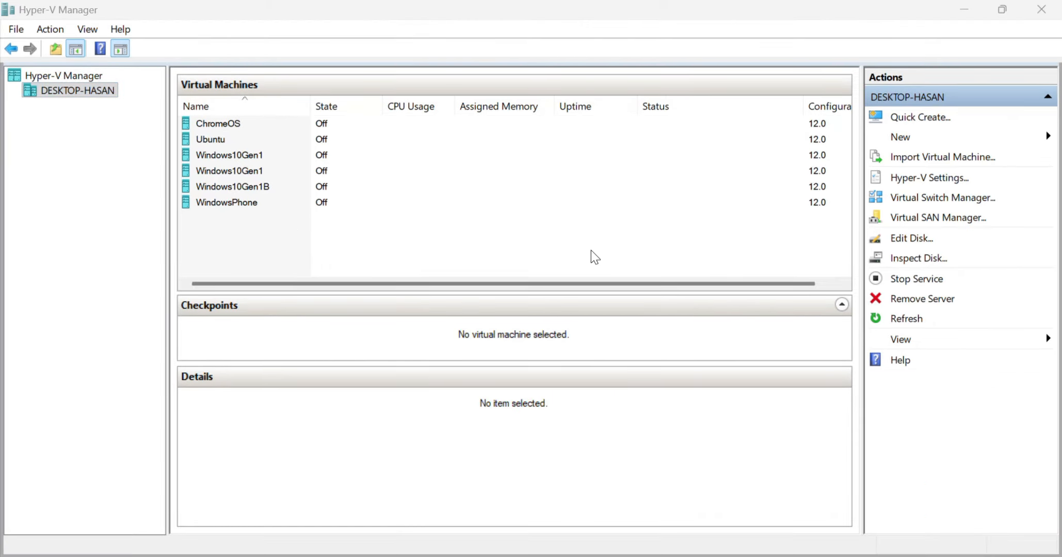
# Start creating a new virtual machine and name it KaliLinux, keeping the default storage location.
pyautogui.click(903, 137)
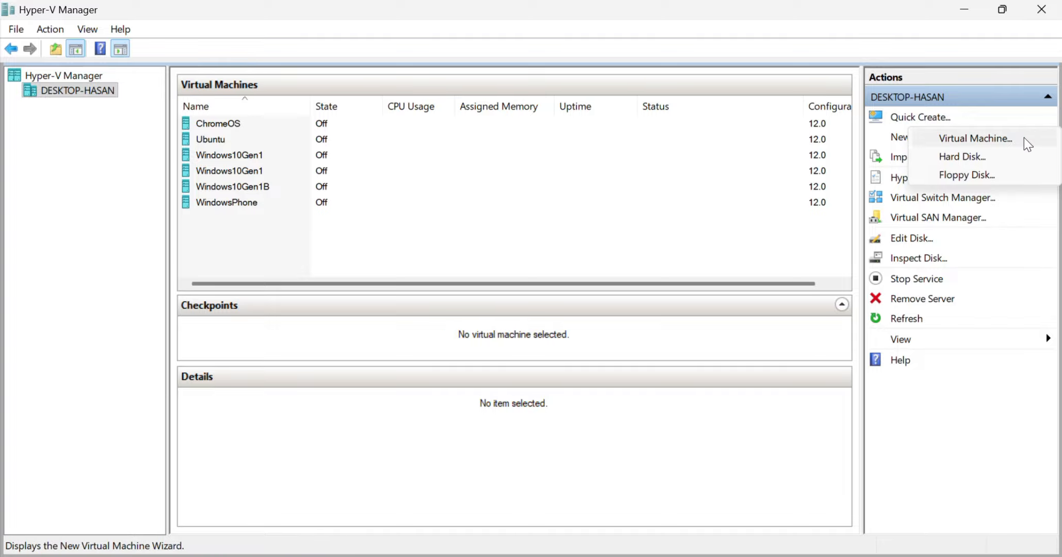
pyautogui.click(1001, 141)
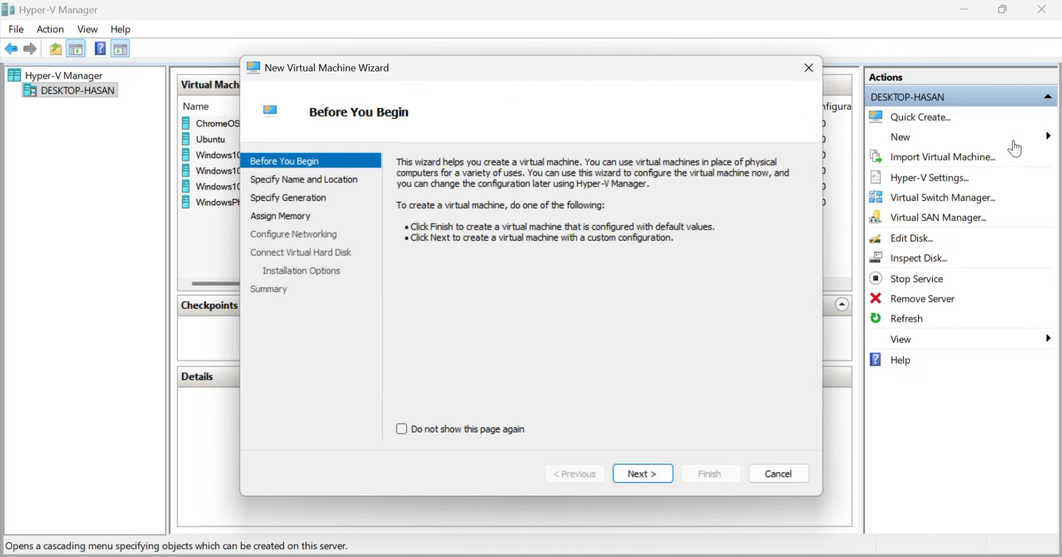
pyautogui.click(642, 472)
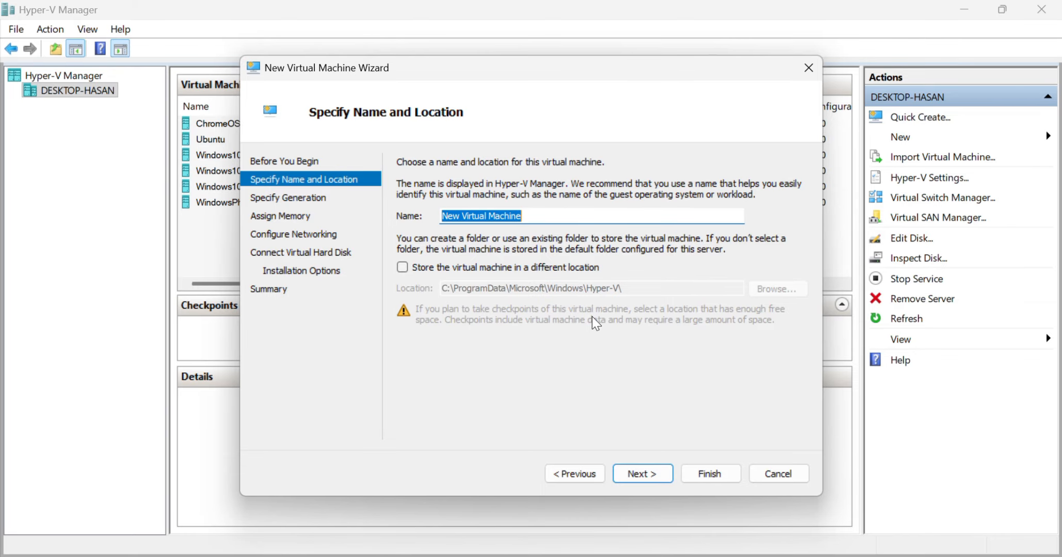
pyautogui.write('KaliLinux')
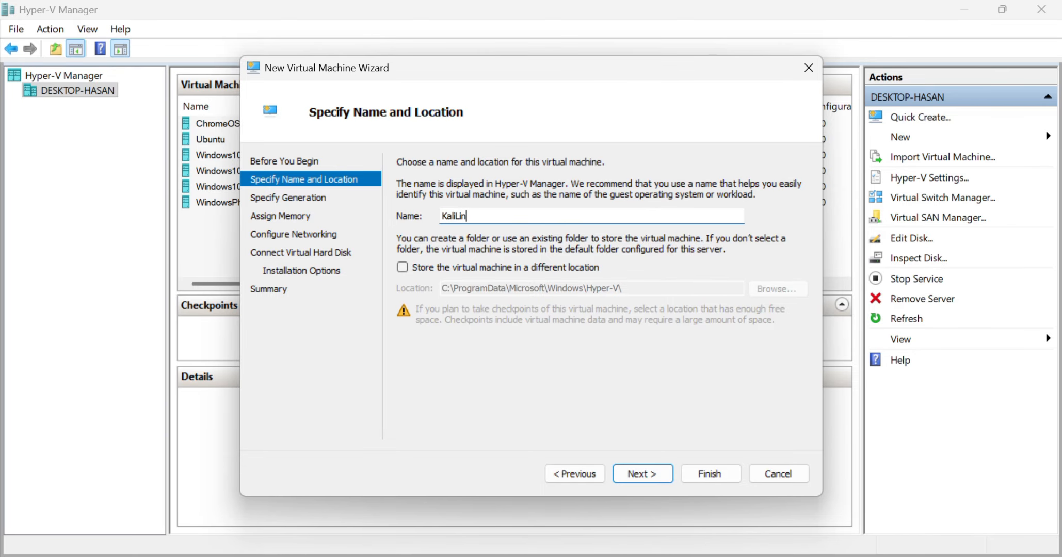
pyautogui.click(637, 471)
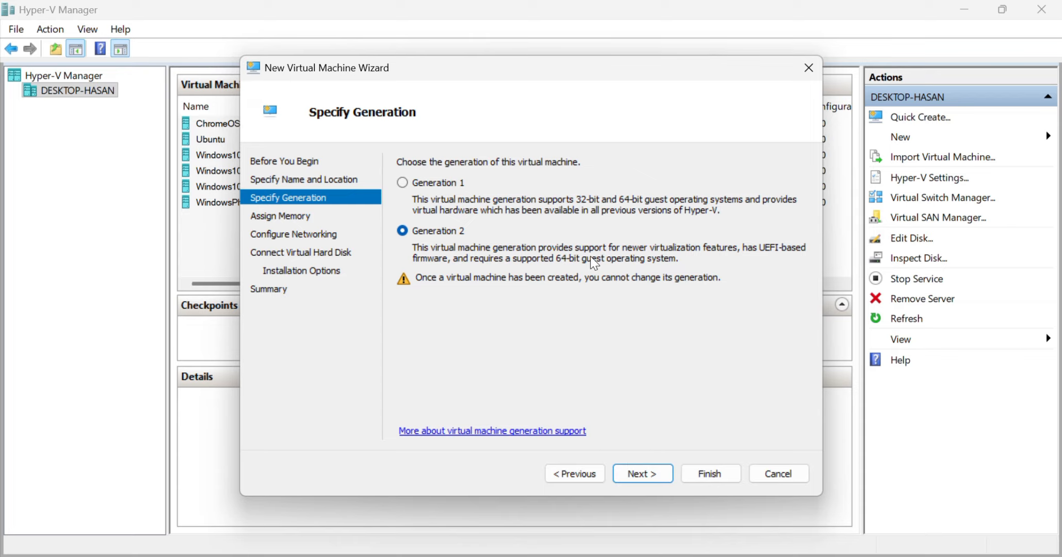
# Accept Generation 2 for the virtual machine and set its startup memory to 2048 MB with Dynamic Memory enabled.
pyautogui.click(640, 477)
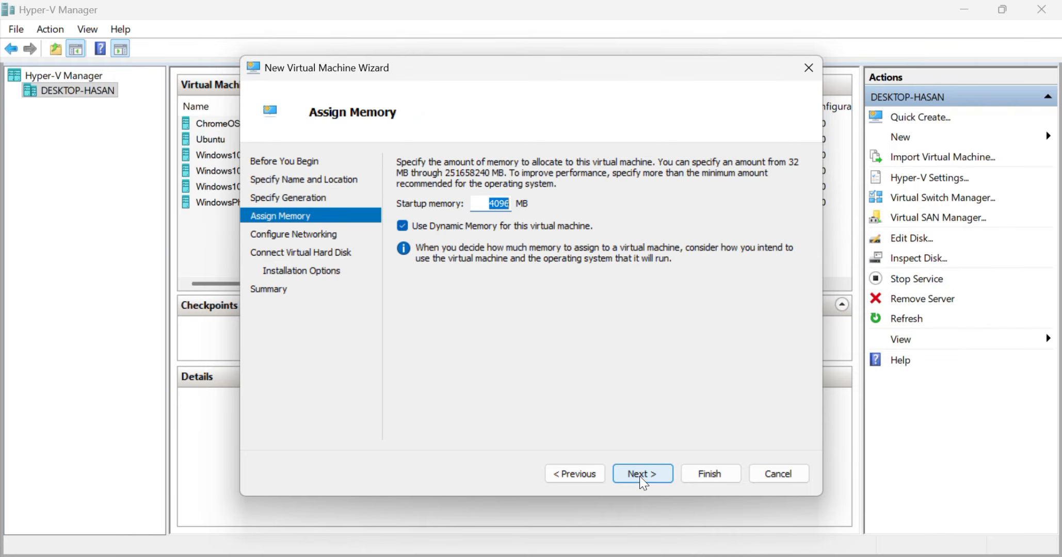
pyautogui.write('20')
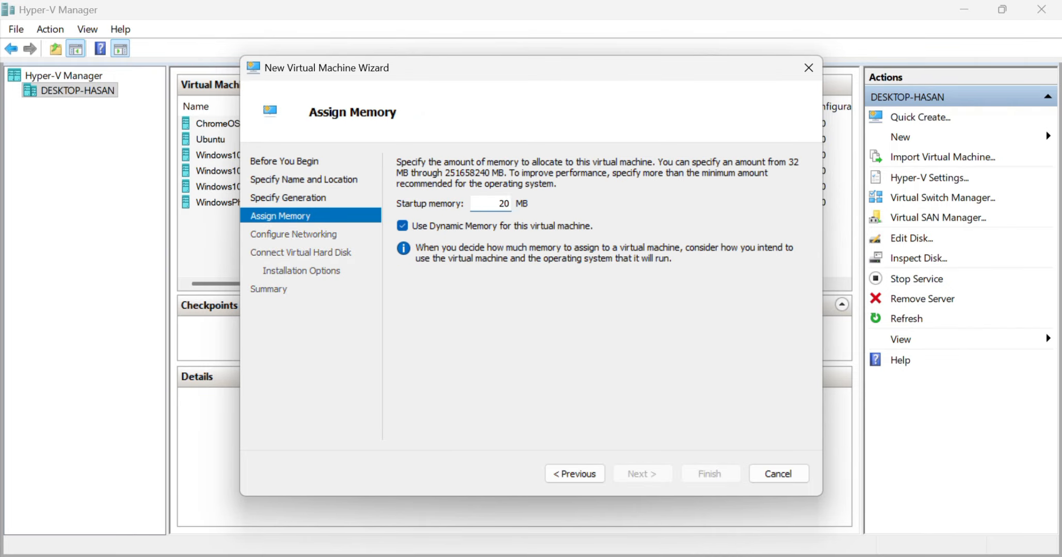
pyautogui.write('48')
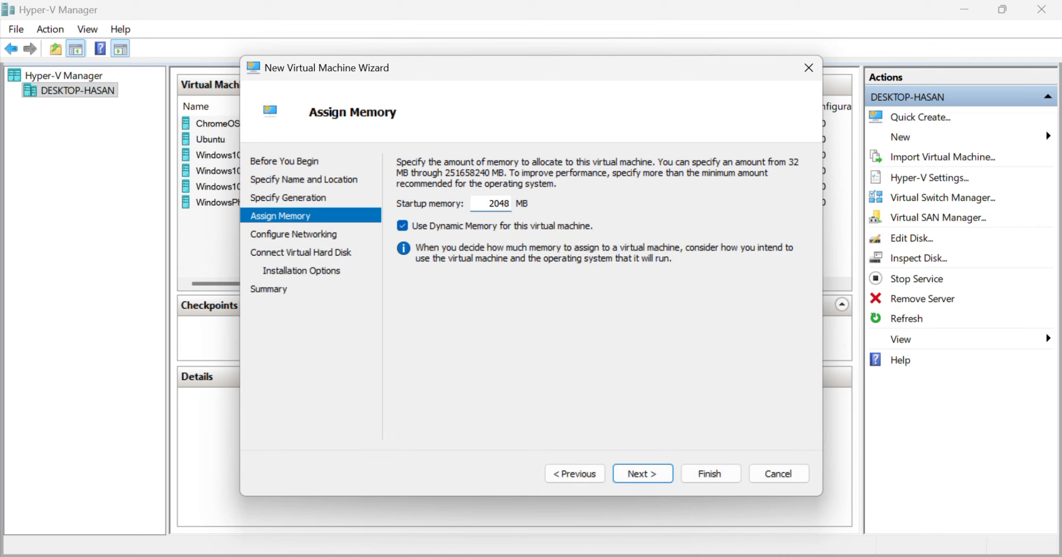
pyautogui.click(637, 474)
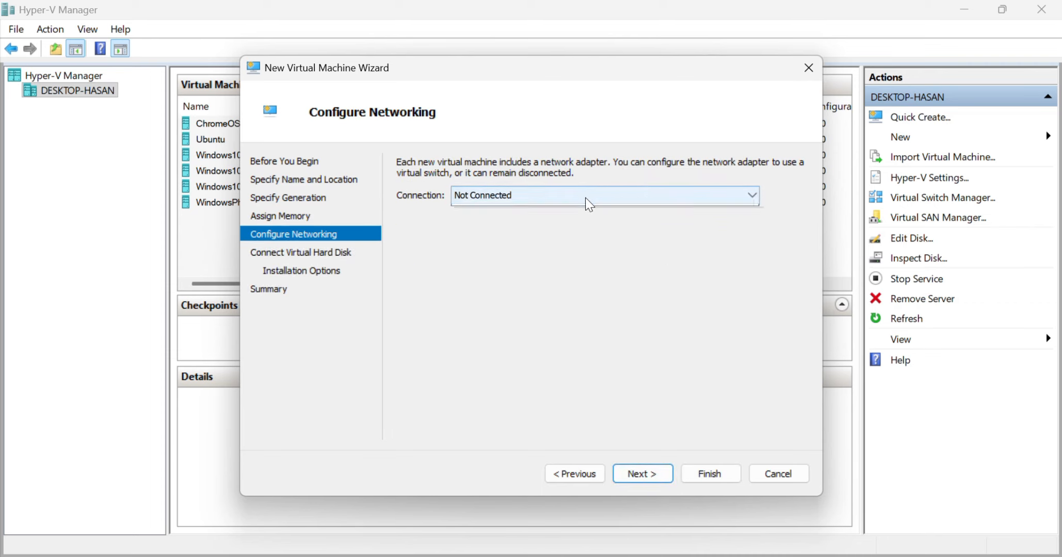
# Connect the virtual machine's network adapter to Default Switch and continue to the virtual hard disk settings.
pyautogui.click(572, 200)
pyautogui.click(554, 223)
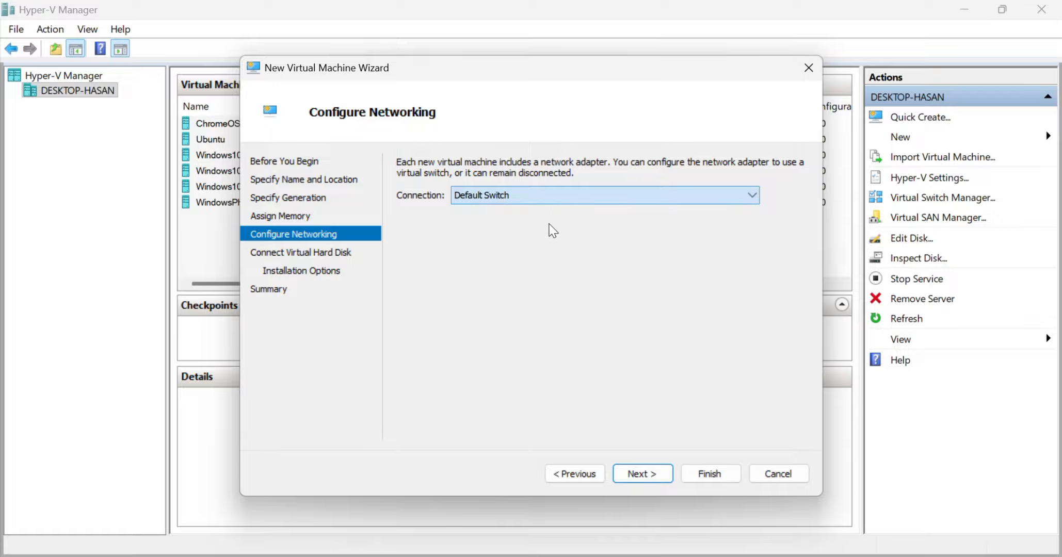
pyautogui.click(644, 478)
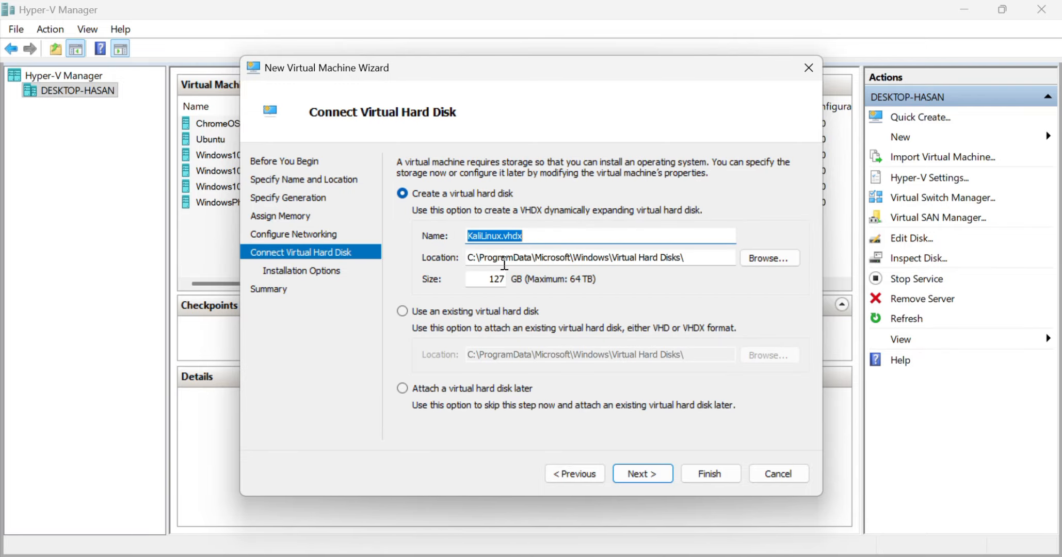
# Set the new virtual hard disk's size to 20 GB, store it in G:\Kali, and continue to the installation options.
pyautogui.moveTo(503, 277); pyautogui.dragTo(484, 276)
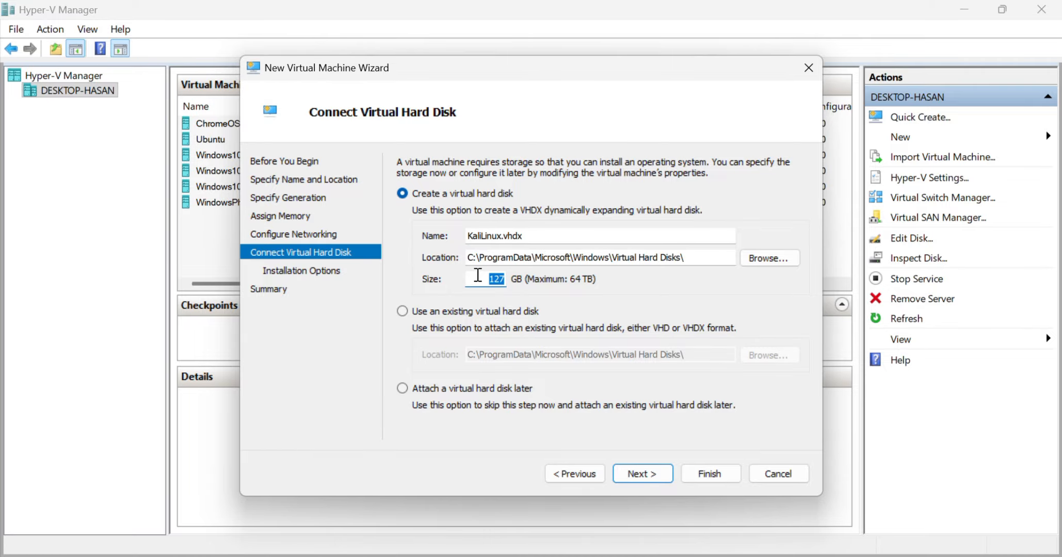
pyautogui.write('20')
pyautogui.click(768, 258)
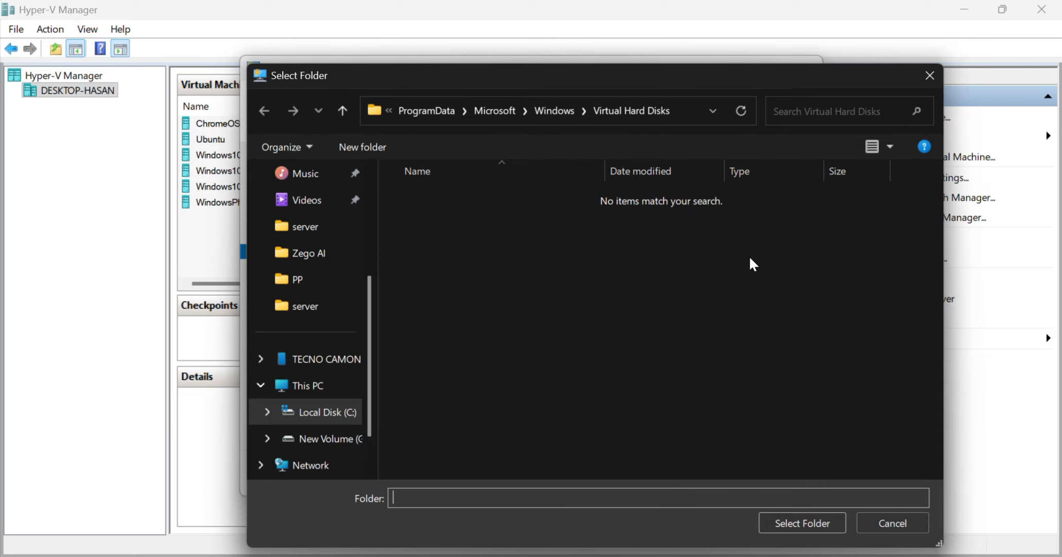
pyautogui.click(323, 440)
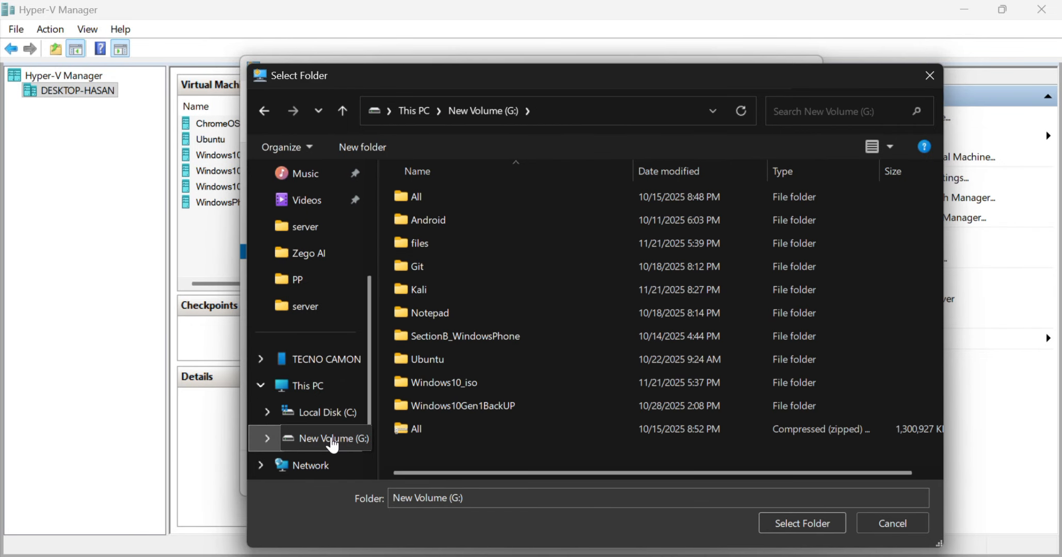
pyautogui.doubleClick(431, 290)
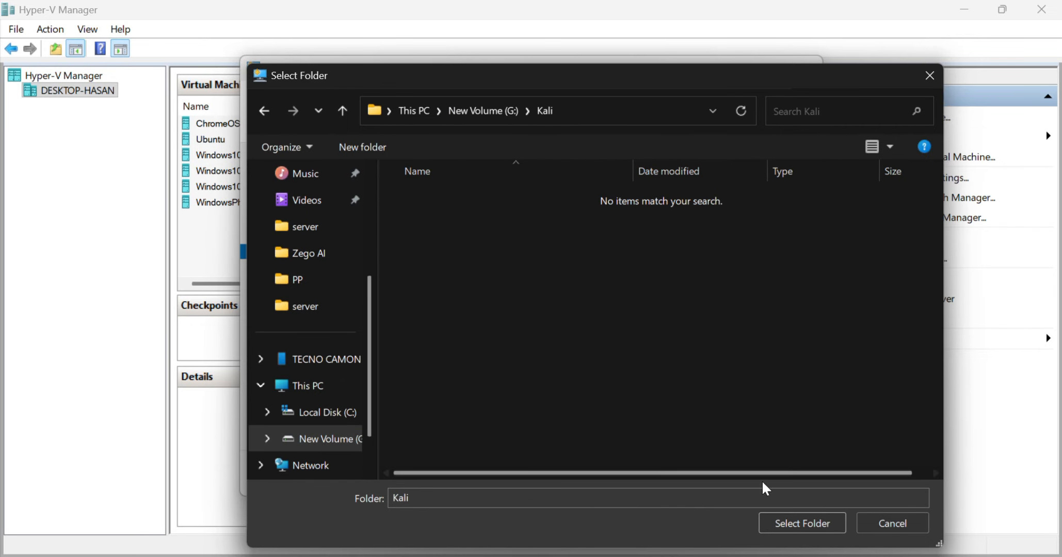
pyautogui.click(792, 519)
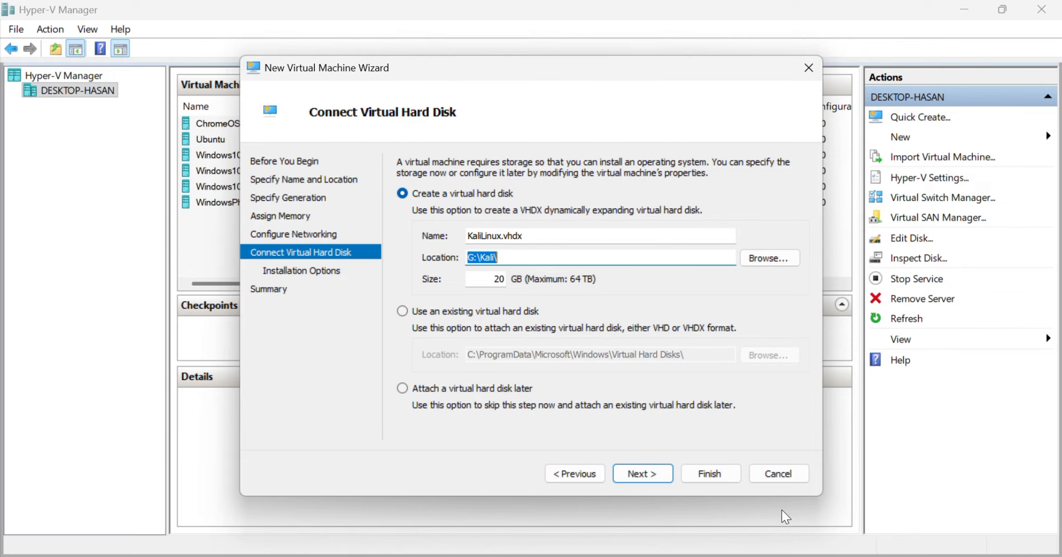
pyautogui.click(636, 473)
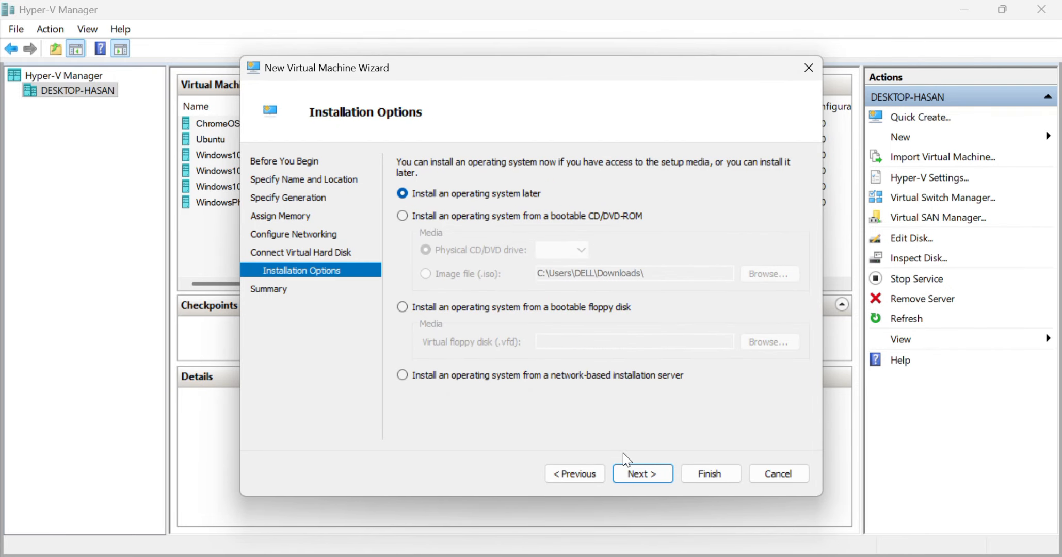
# Install the operating system from the image file kali-linux-2025.3-installer-amd64 in Downloads and finish creating the virtual machine.
pyautogui.click(402, 216)
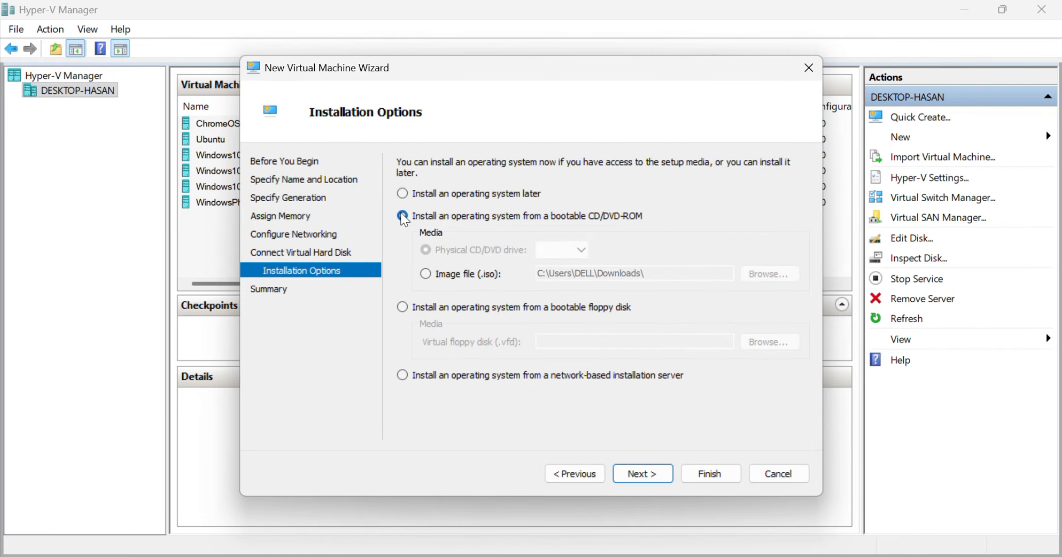
pyautogui.click(426, 274)
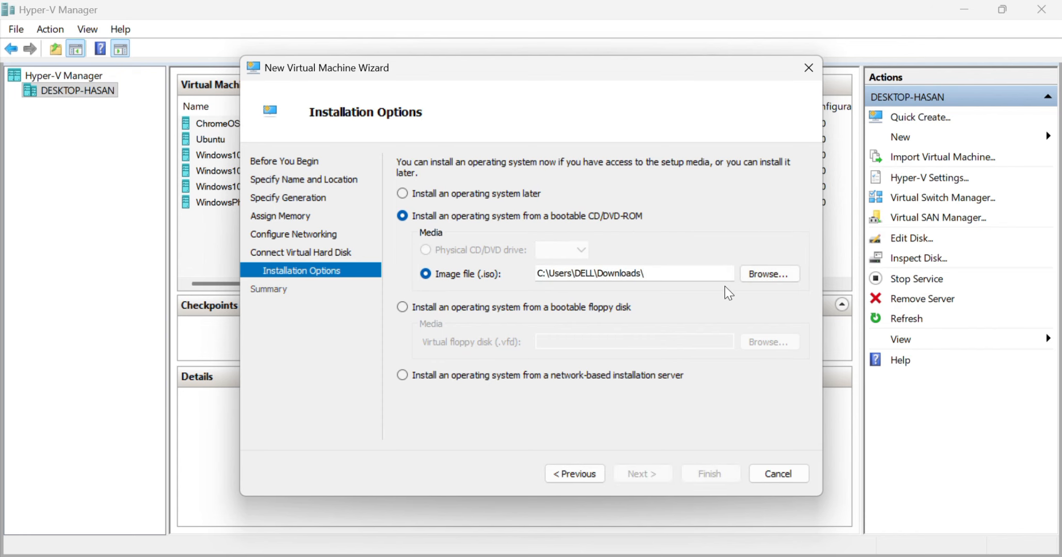
pyautogui.click(768, 275)
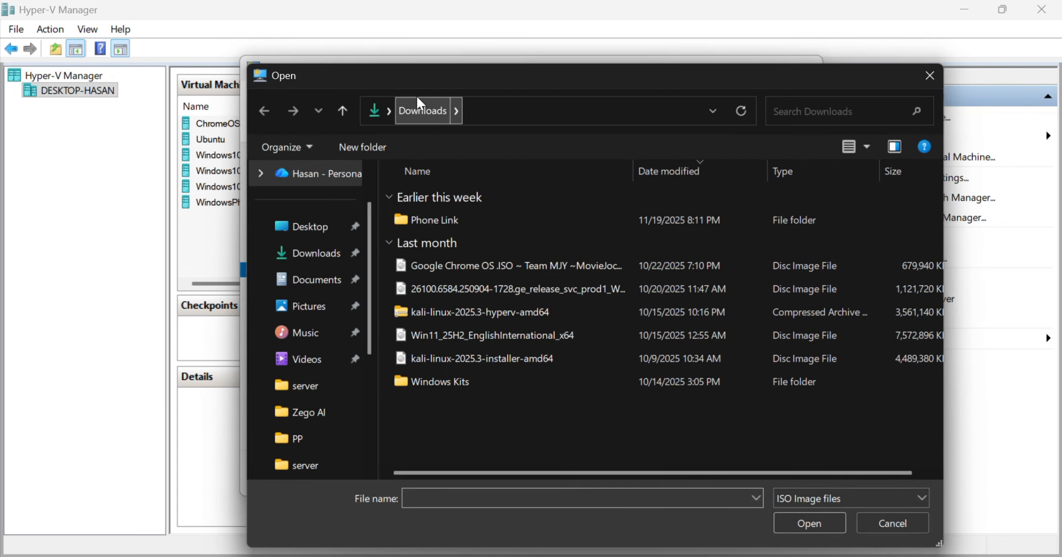
pyautogui.click(568, 355)
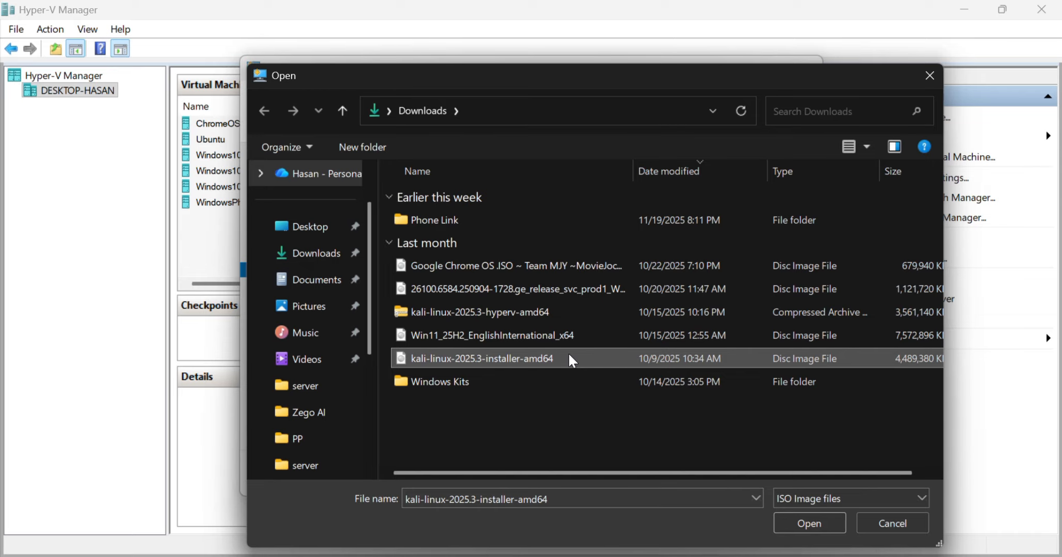
pyautogui.click(810, 523)
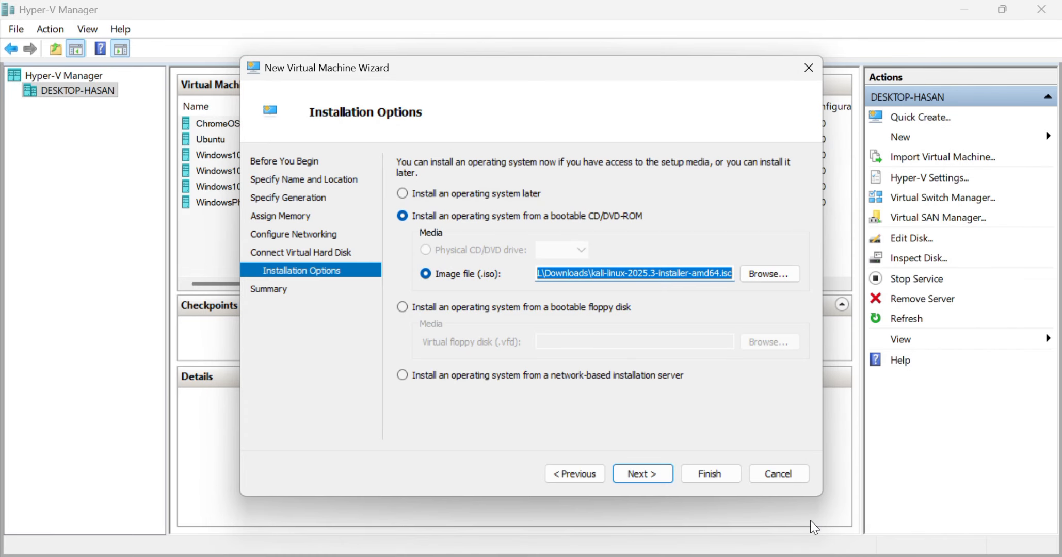
pyautogui.click(640, 480)
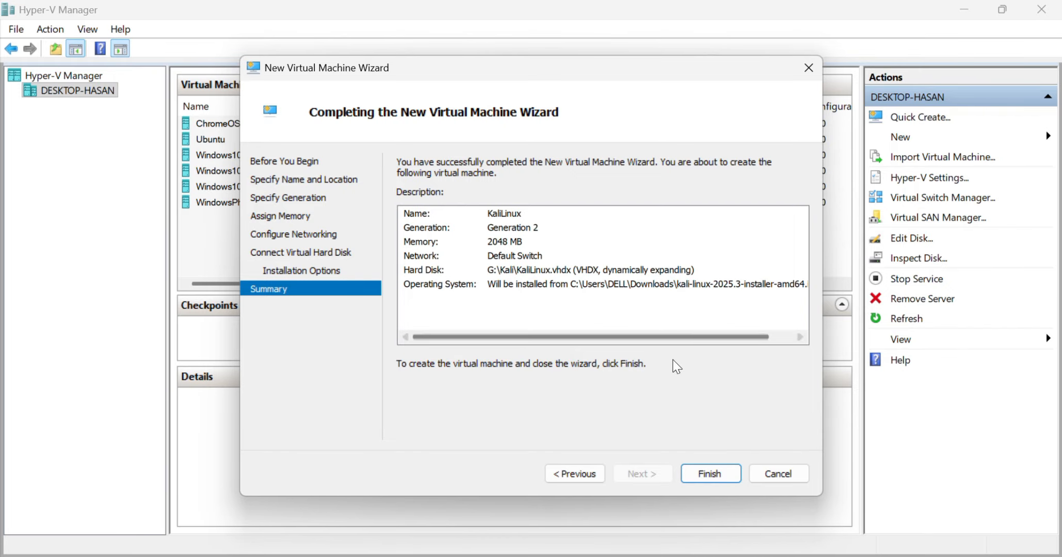
pyautogui.click(708, 467)
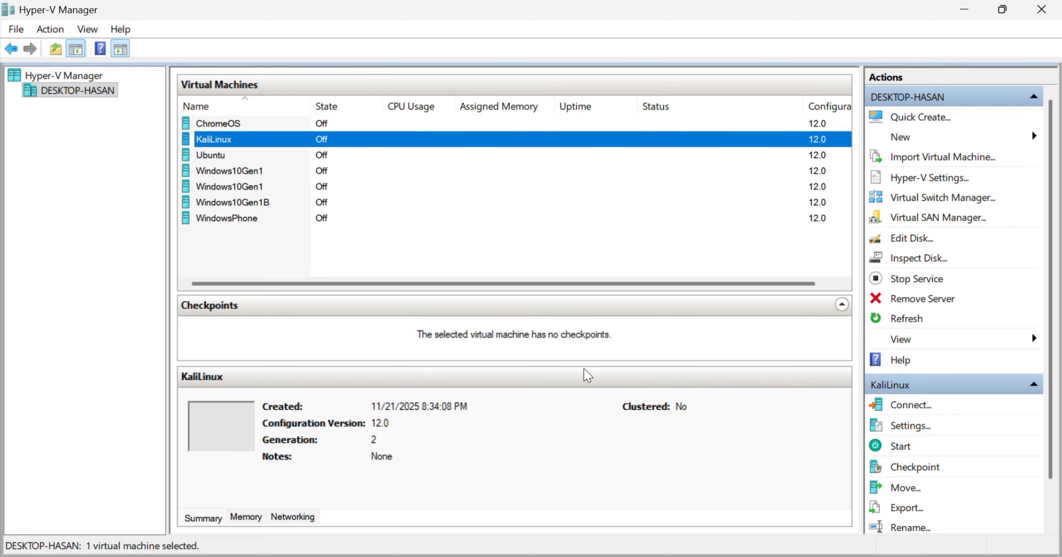
# Disable Secure Boot in the KaliLinux virtual machine's security settings and save the change.
pyautogui.rightClick(319, 140)
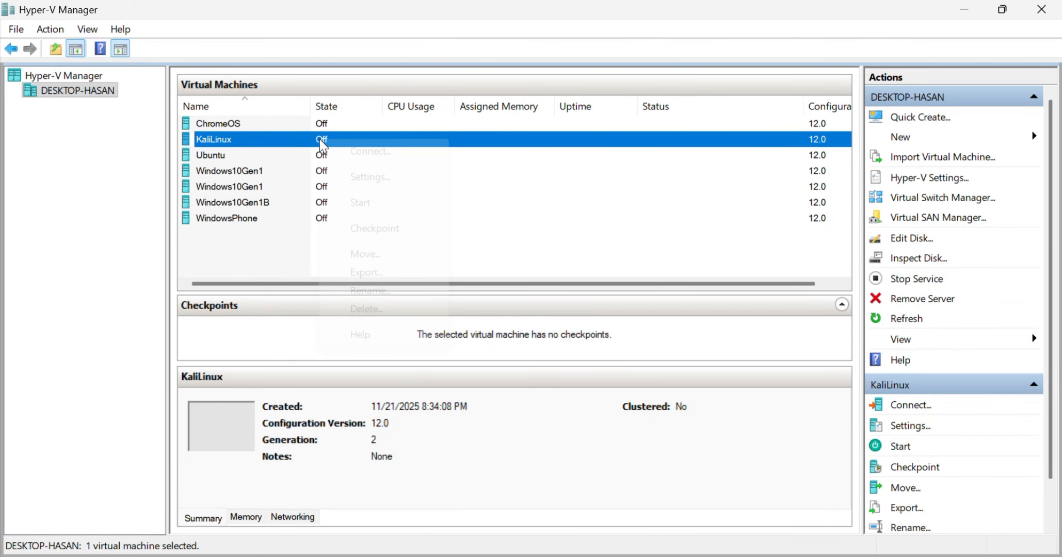
pyautogui.click(369, 175)
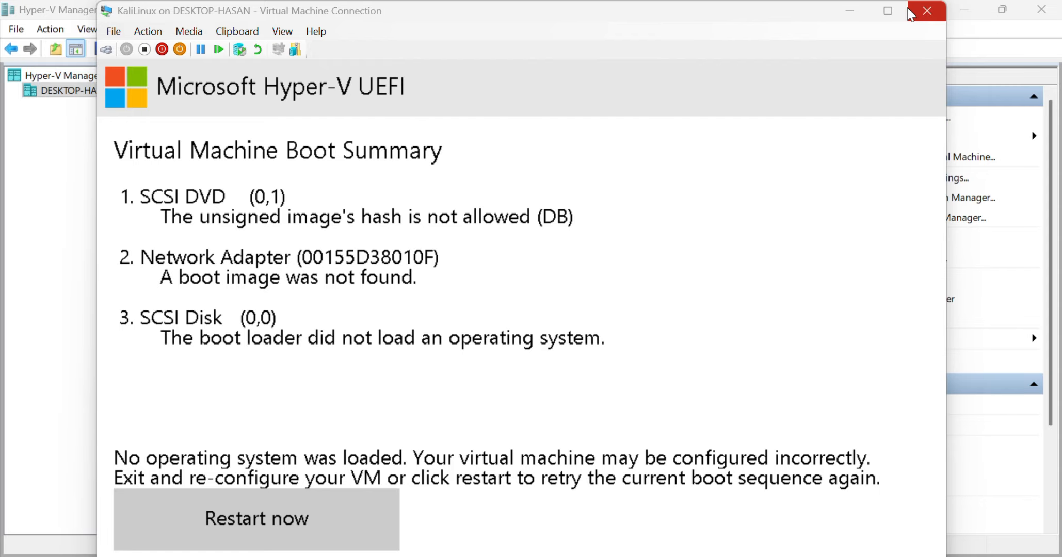
pyautogui.click(917, 14)
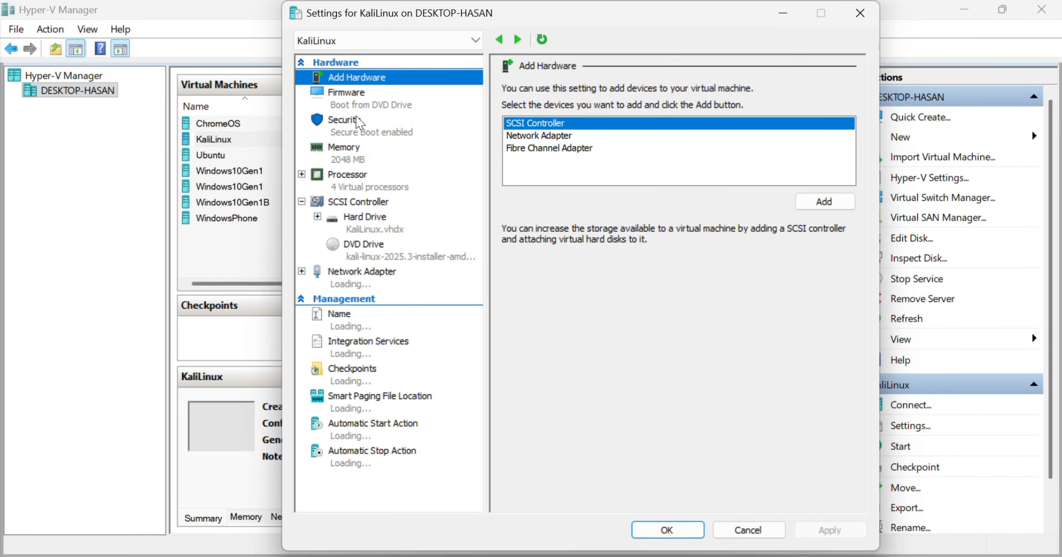
pyautogui.click(356, 121)
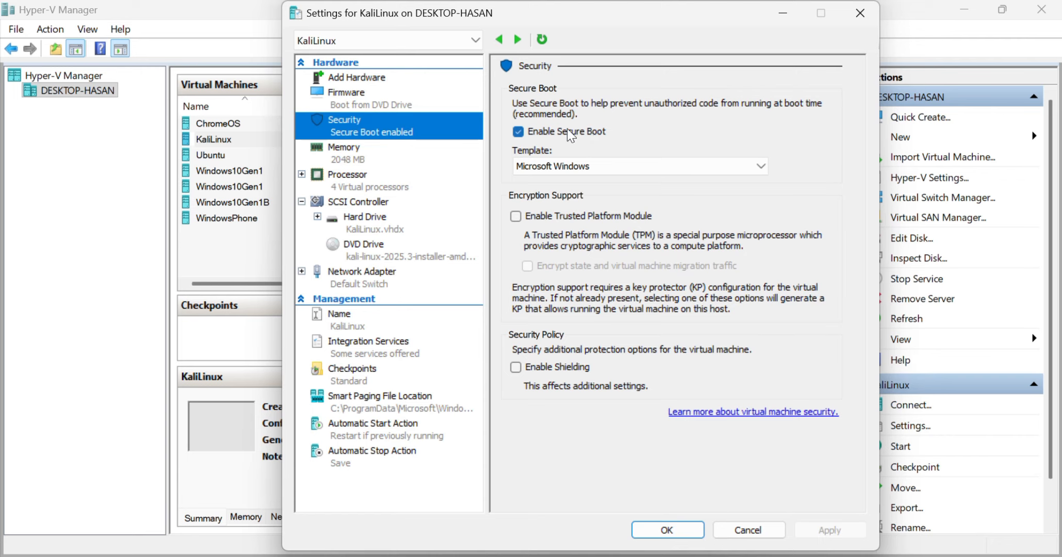
pyautogui.click(517, 132)
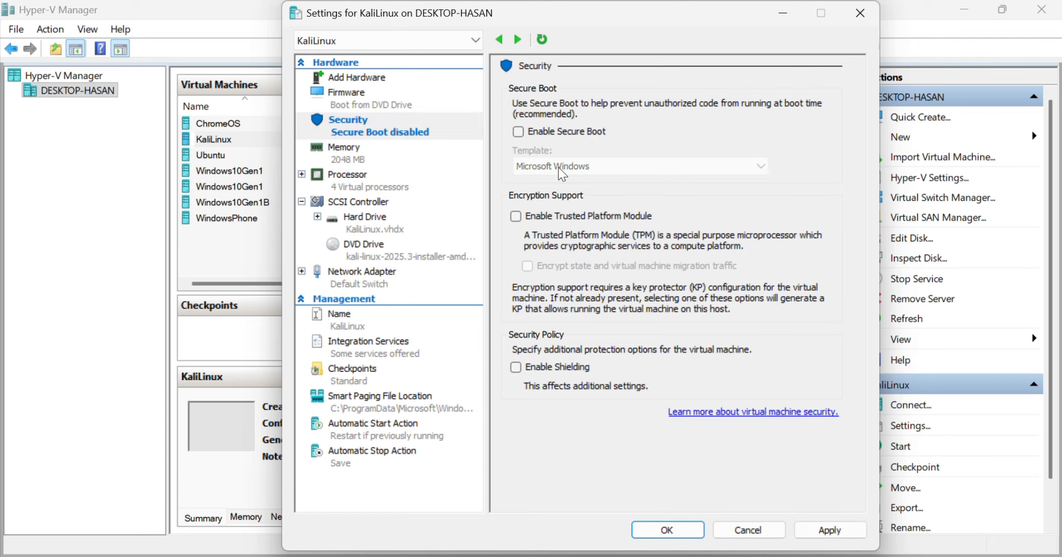
pyautogui.click(815, 525)
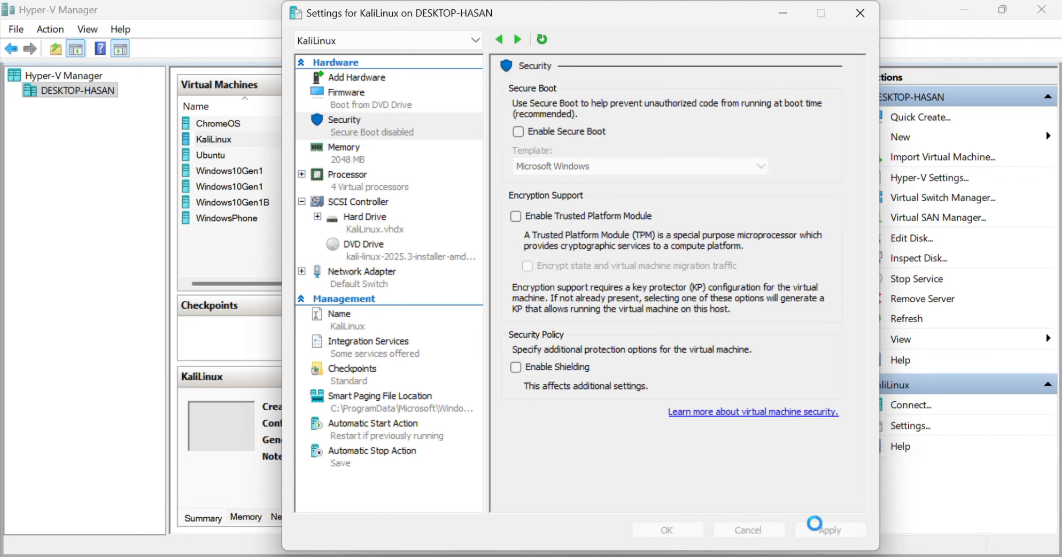
pyautogui.click(680, 531)
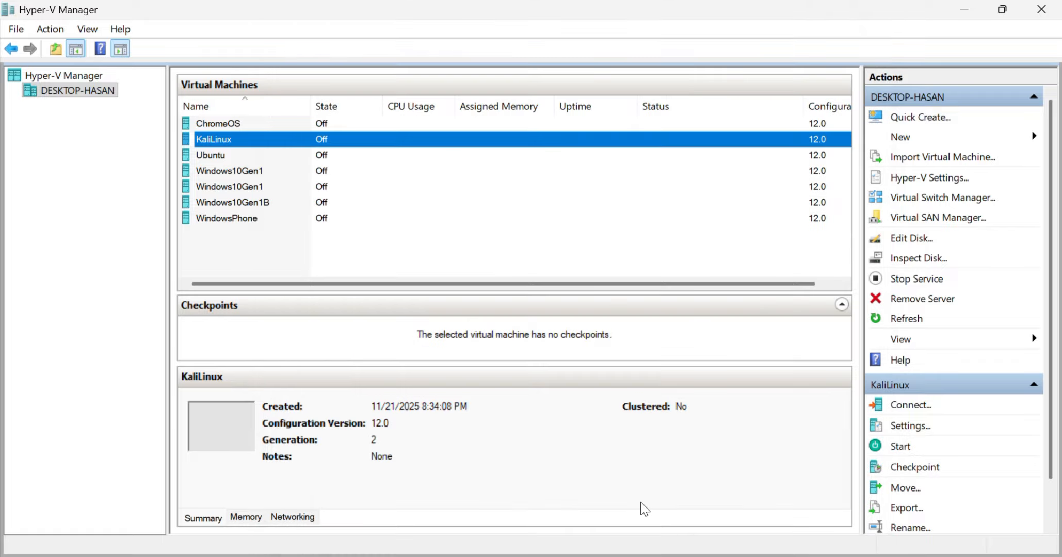
# Connect to the KaliLinux virtual machine, start it, launch the Kali installer, and show it full screen.
pyautogui.doubleClick(330, 140)
pyautogui.click(375, 339)
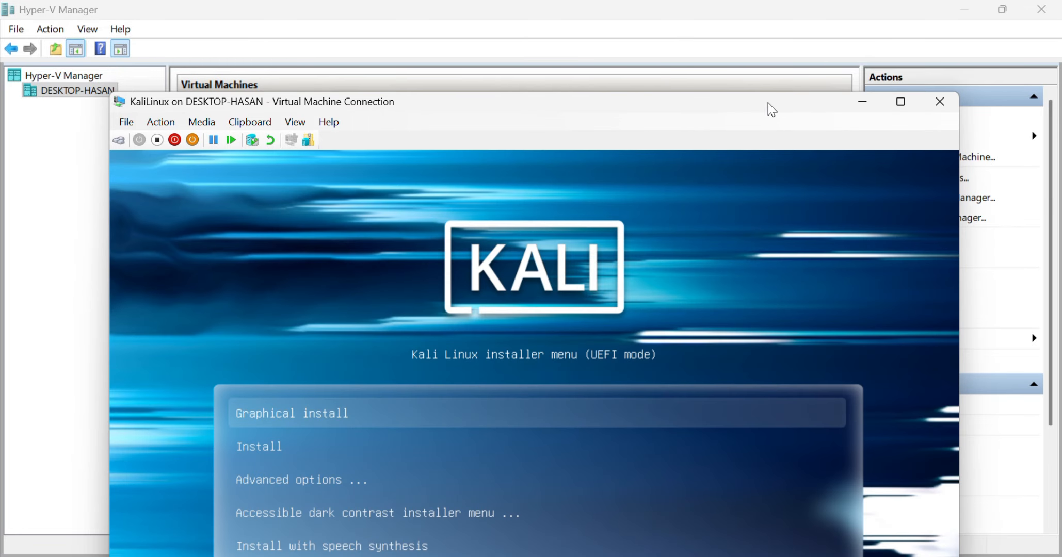
pyautogui.moveTo(771, 110); pyautogui.dragTo(763, 16)
pyautogui.press('Return')
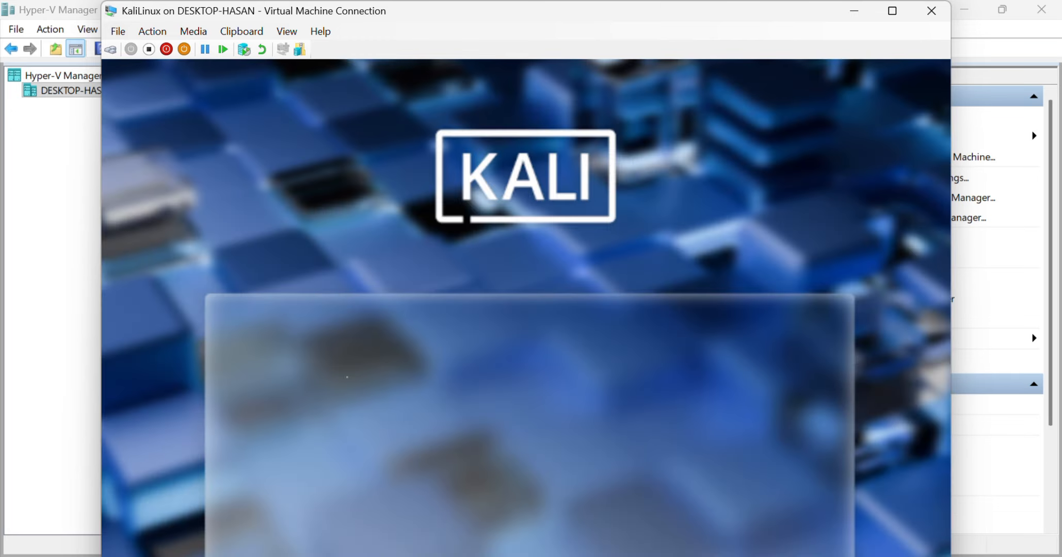
pyautogui.click(892, 10)
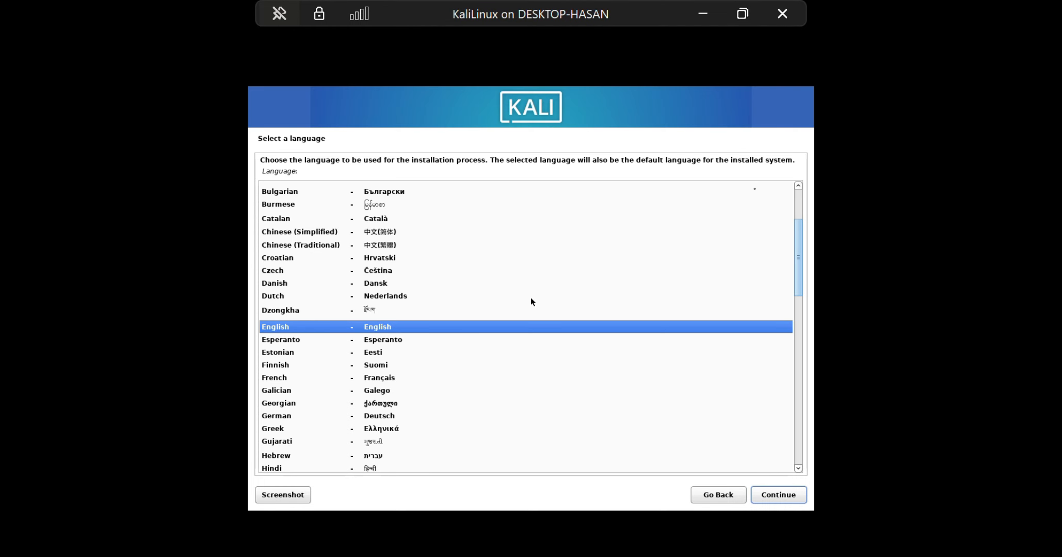
# Select English as the installer language, Asia as the region under other locations, and the United States en_US.UTF-8 locale.
pyautogui.click(773, 498)
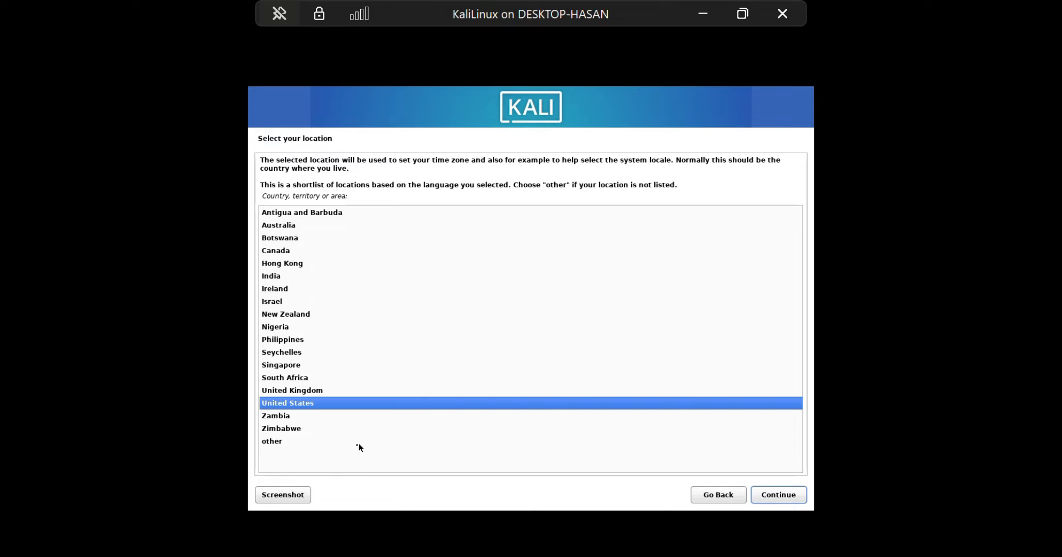
pyautogui.click(332, 445)
pyautogui.click(764, 495)
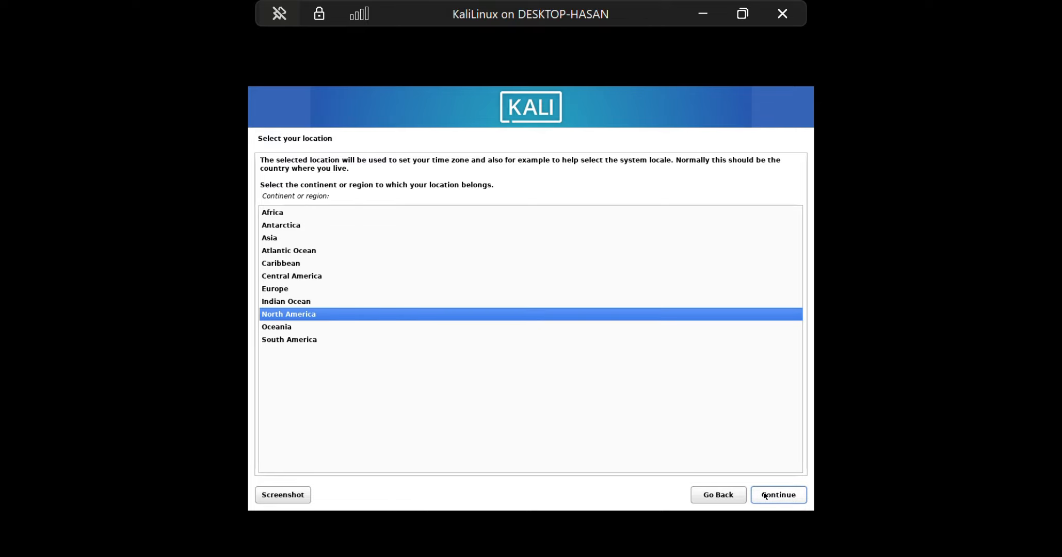
pyautogui.click(296, 240)
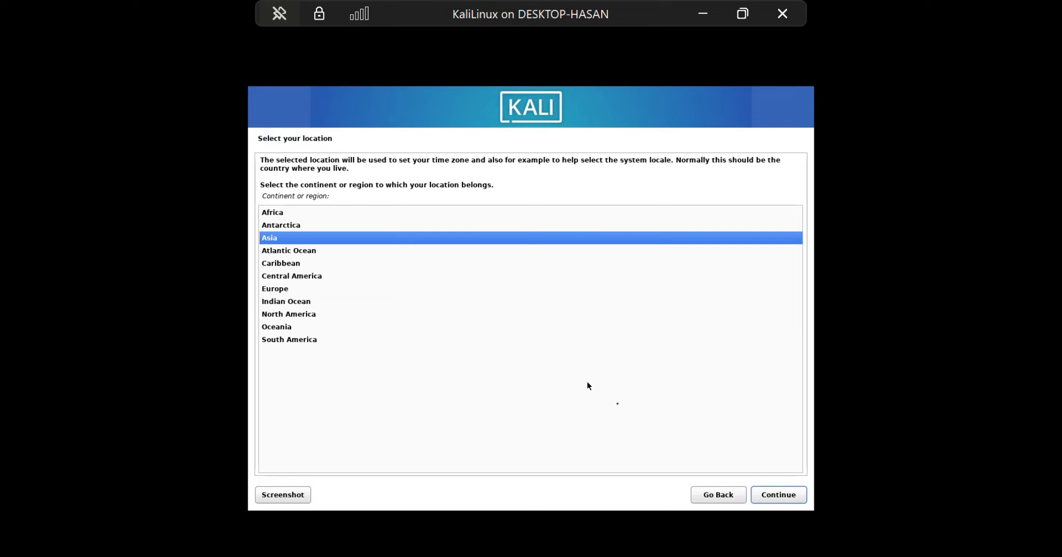
pyautogui.click(777, 495)
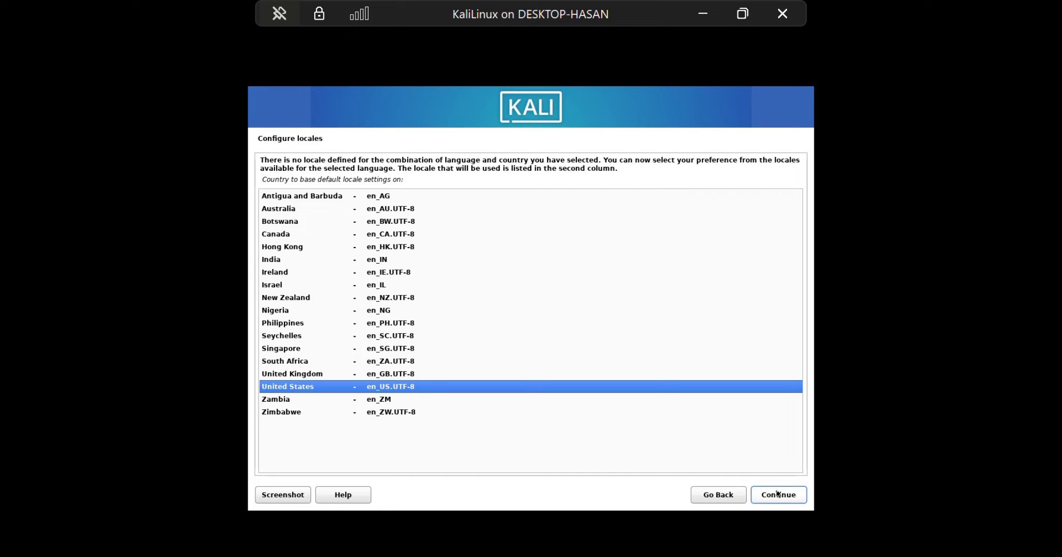
pyautogui.click(777, 495)
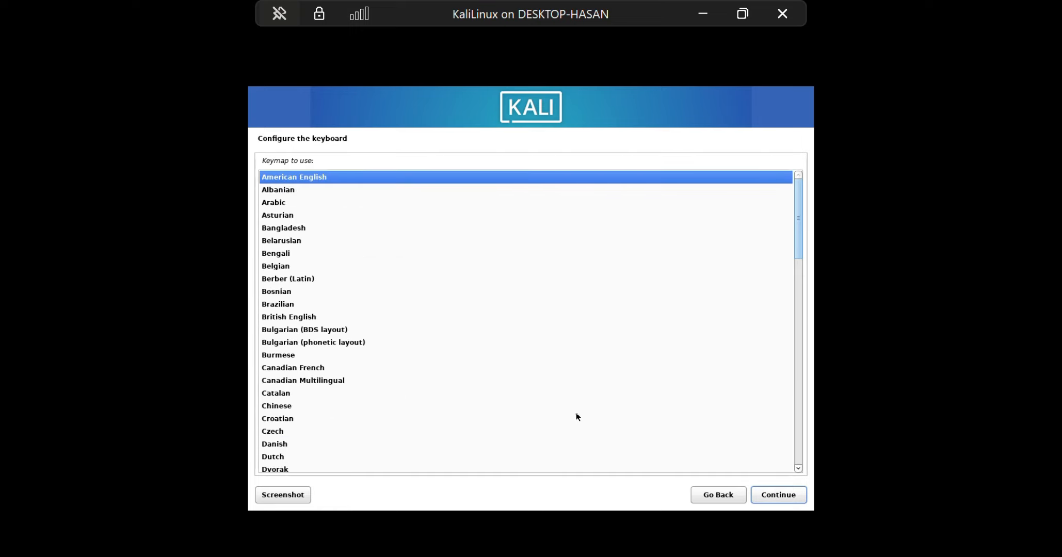
# Accept the American English keymap and the hostname kali, leaving the domain name empty.
pyautogui.click(768, 497)
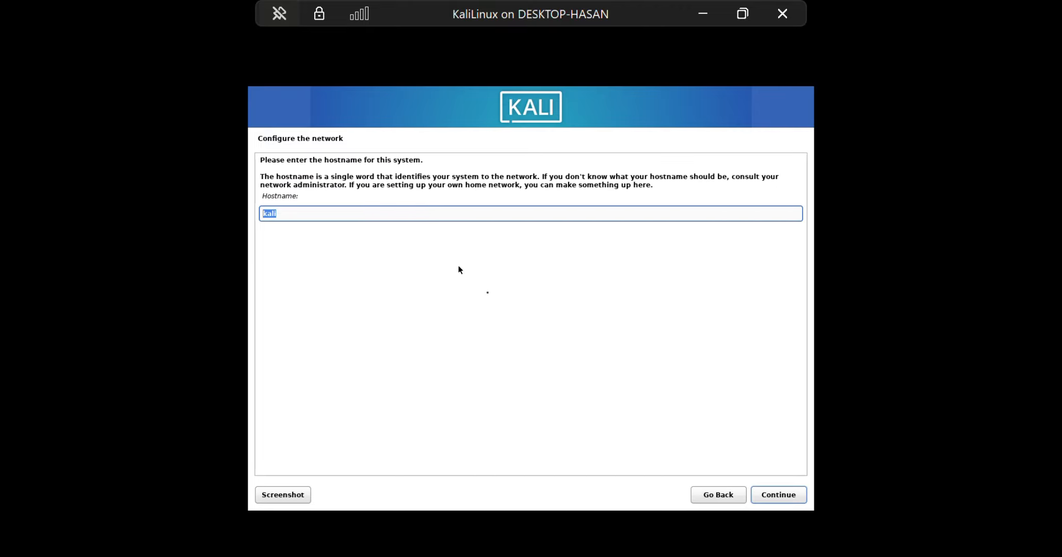
pyautogui.click(763, 498)
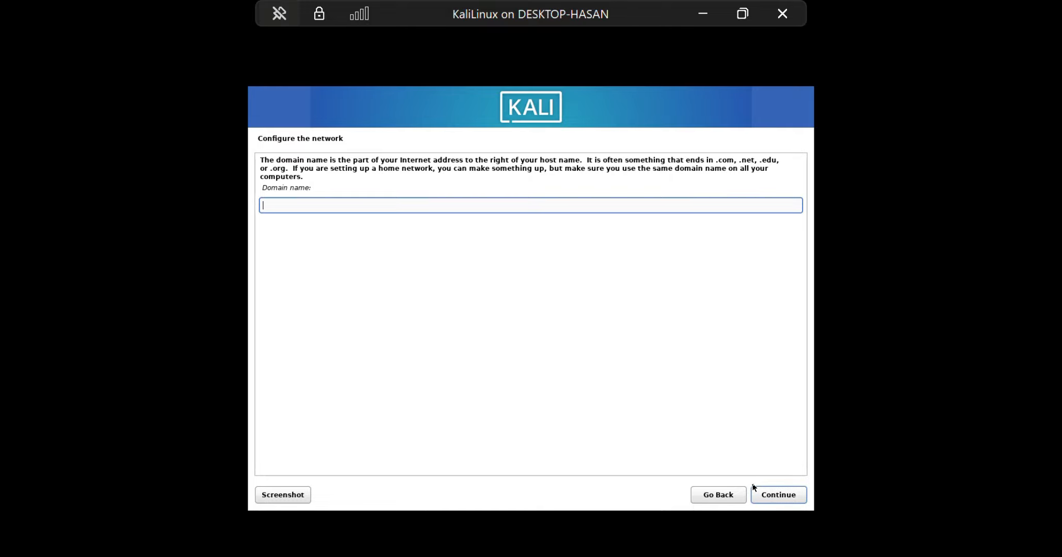
pyautogui.click(764, 497)
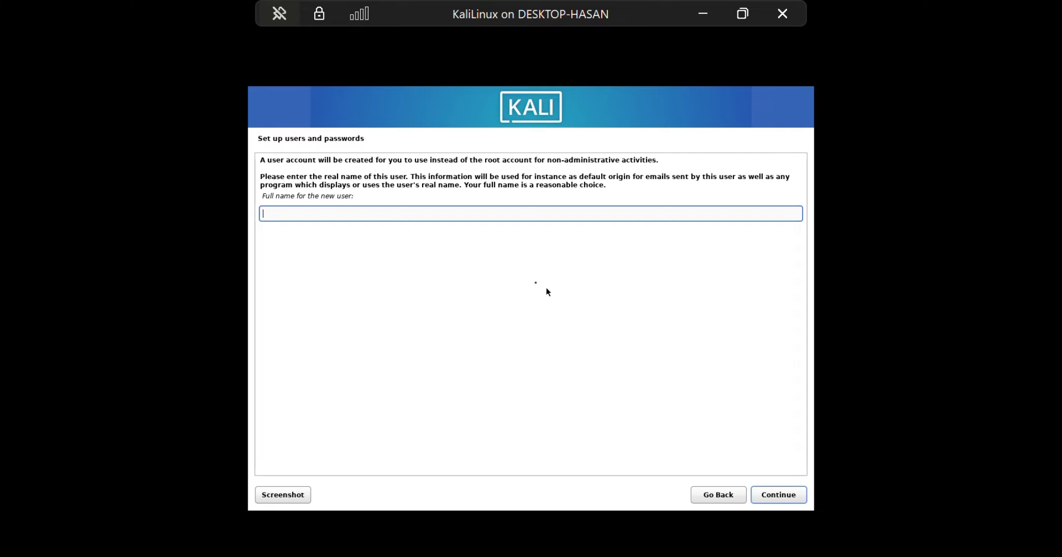
# Create the user account with kali as full name and username, and enter and confirm the account password.
pyautogui.write('kali')
pyautogui.click(774, 497)
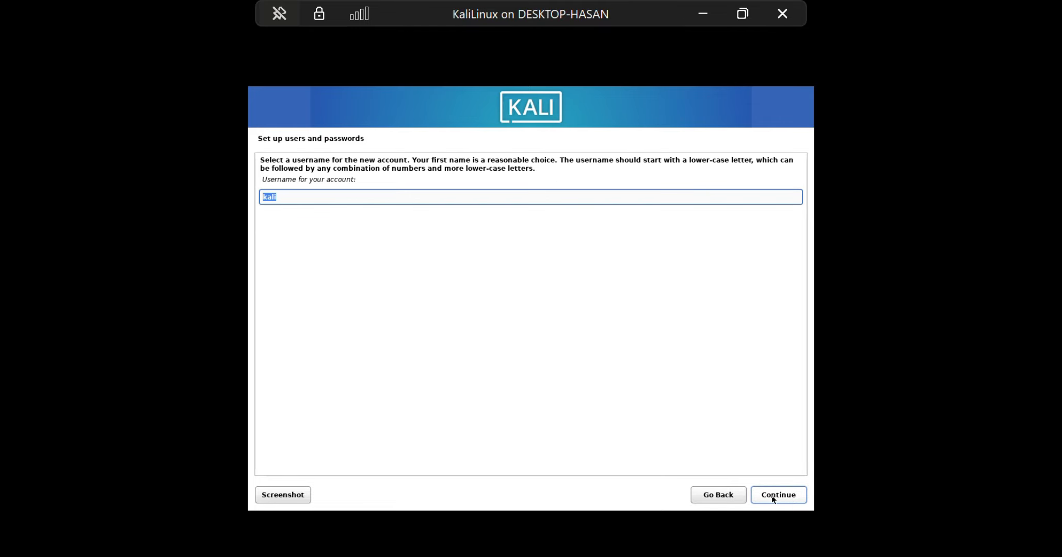
pyautogui.click(774, 497)
pyautogui.write('•••••••')
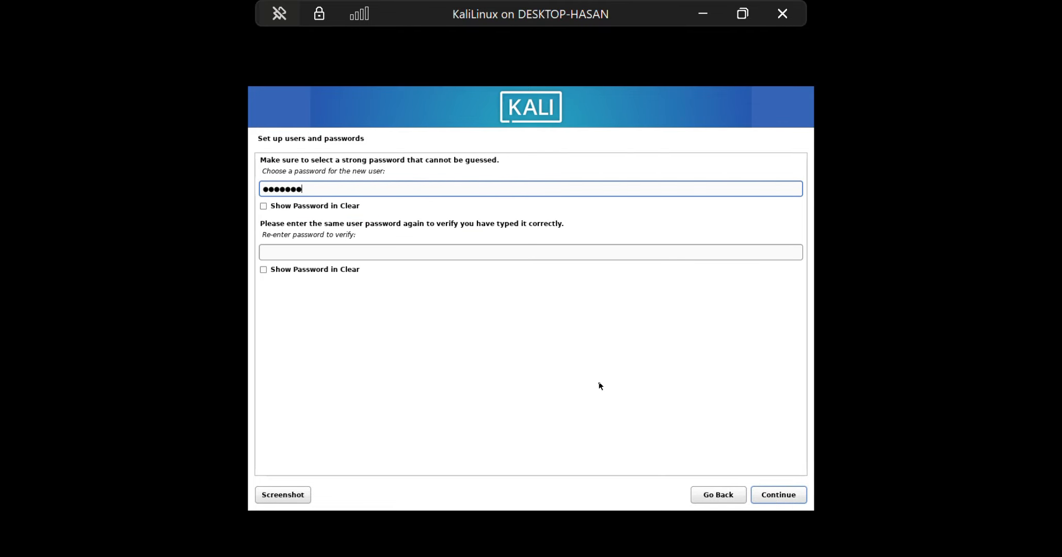
pyautogui.click(430, 254)
pyautogui.write('•••••••')
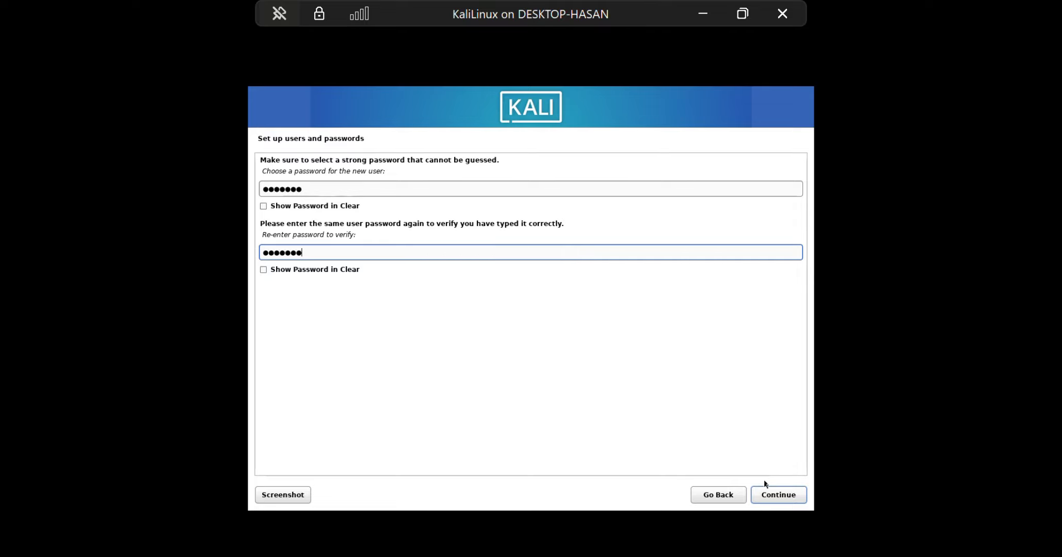
pyautogui.click(772, 494)
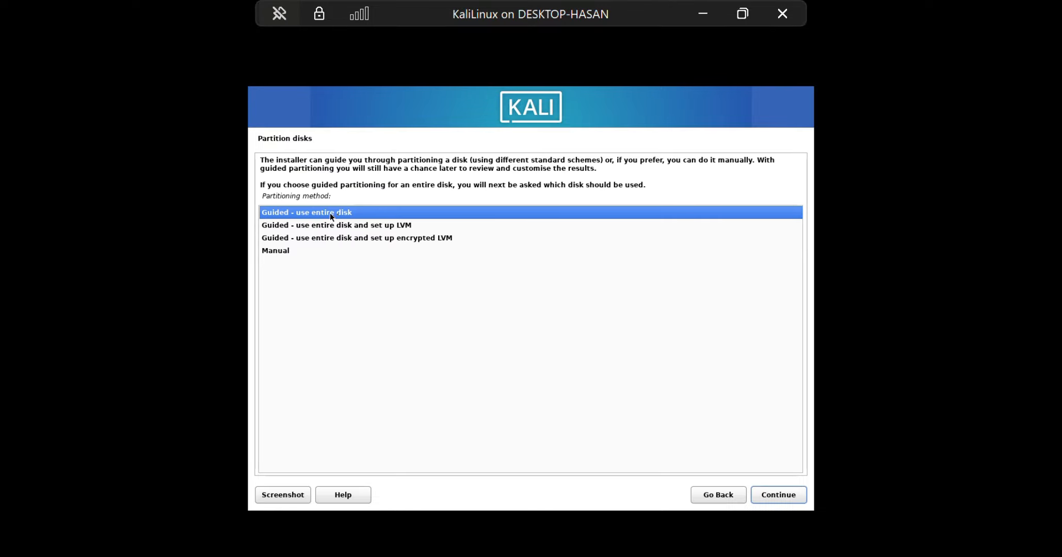
# Choose guided partitioning that uses the entire disk and select the SCSI1 (sda) Msft Virtual Disk.
pyautogui.click(773, 496)
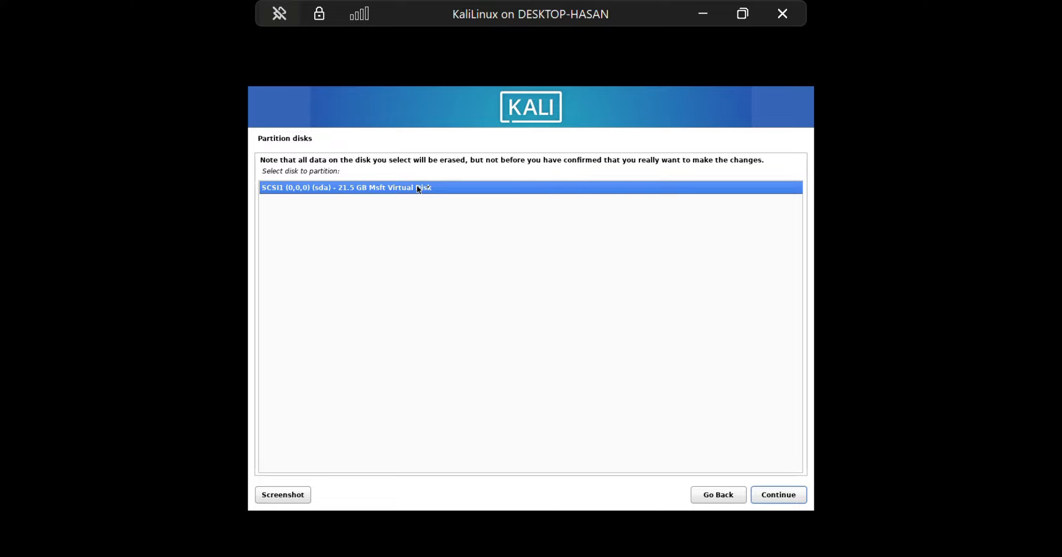
pyautogui.click(775, 493)
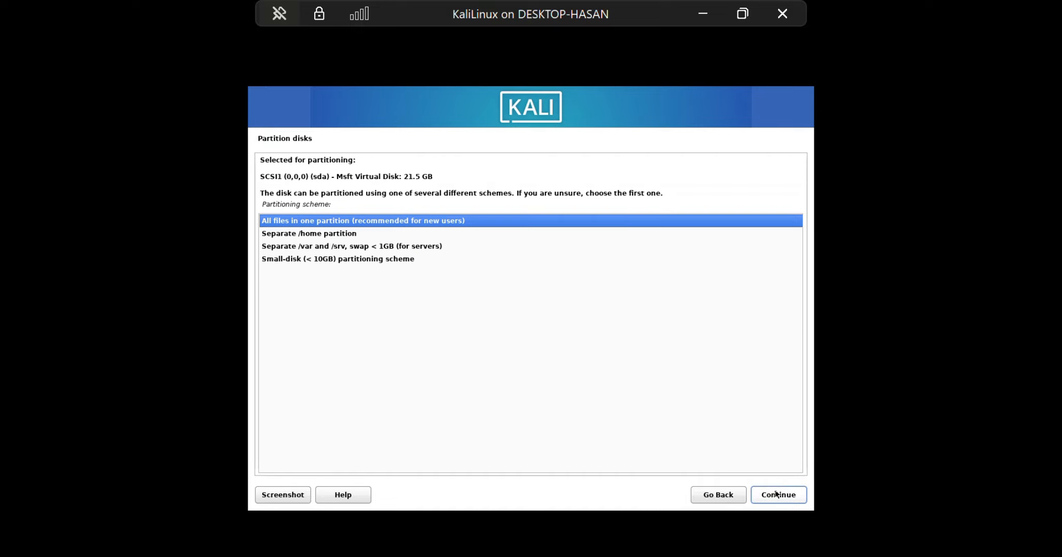